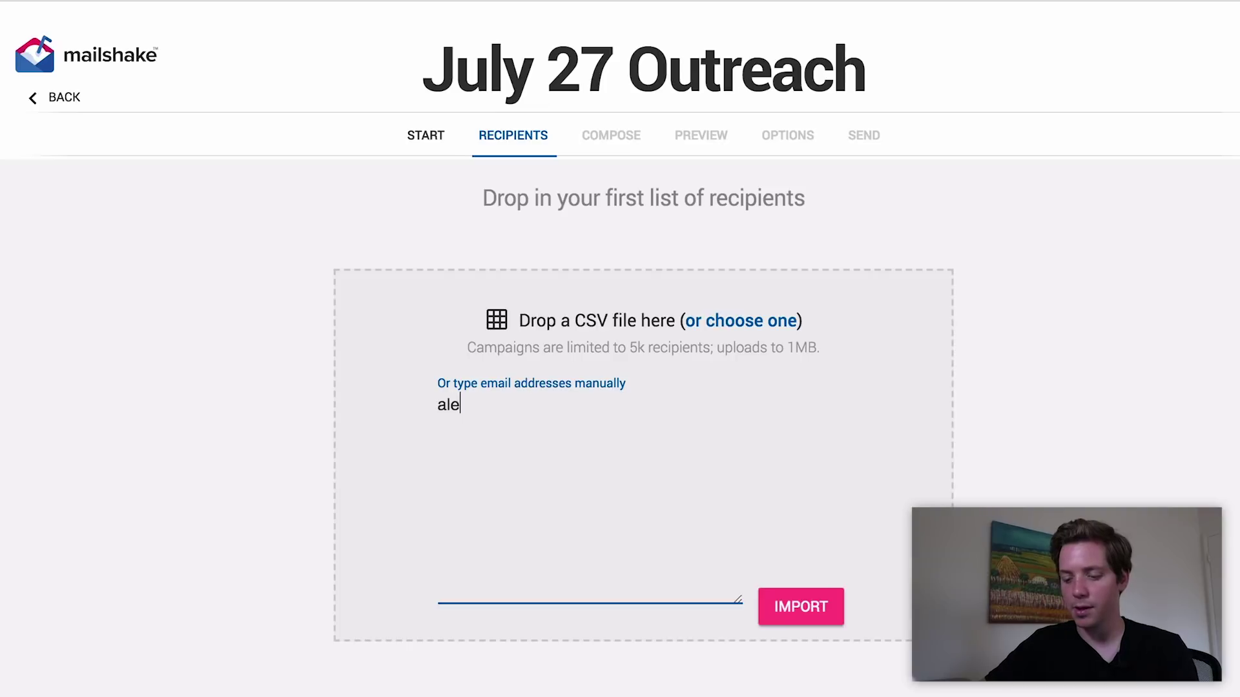
Import the recipient's e-mail address typed in manually and decline the list cleaning
type("ent27.com")
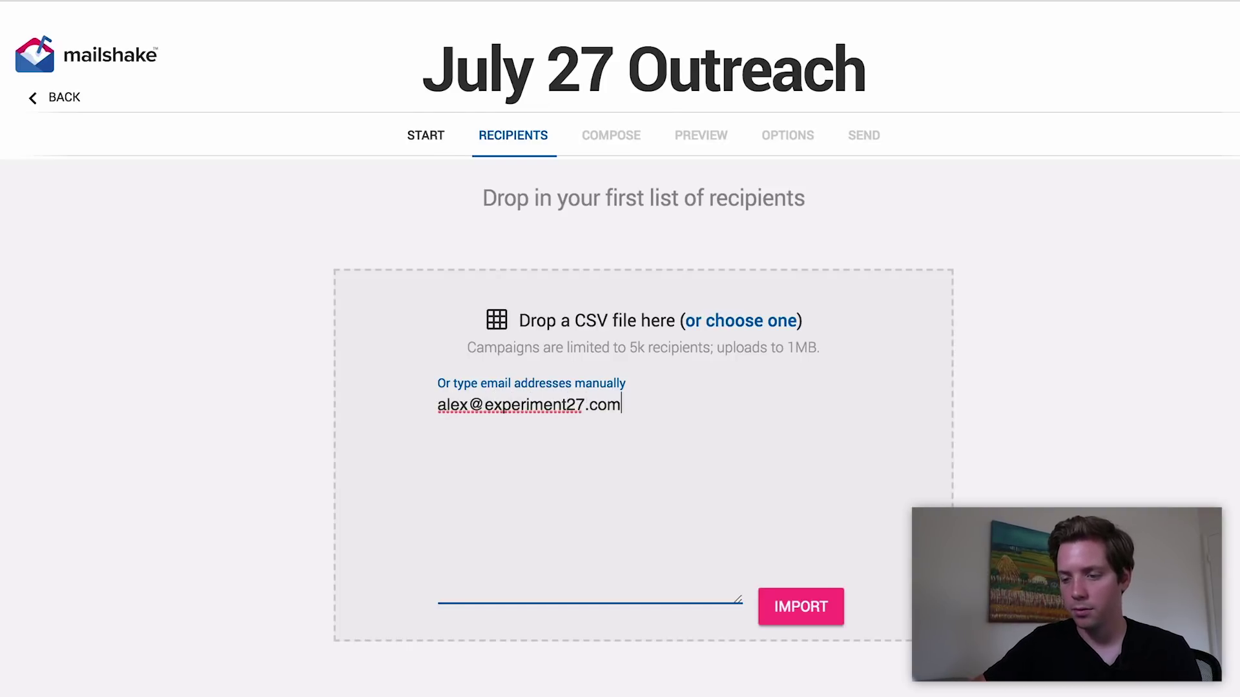
key("Return")
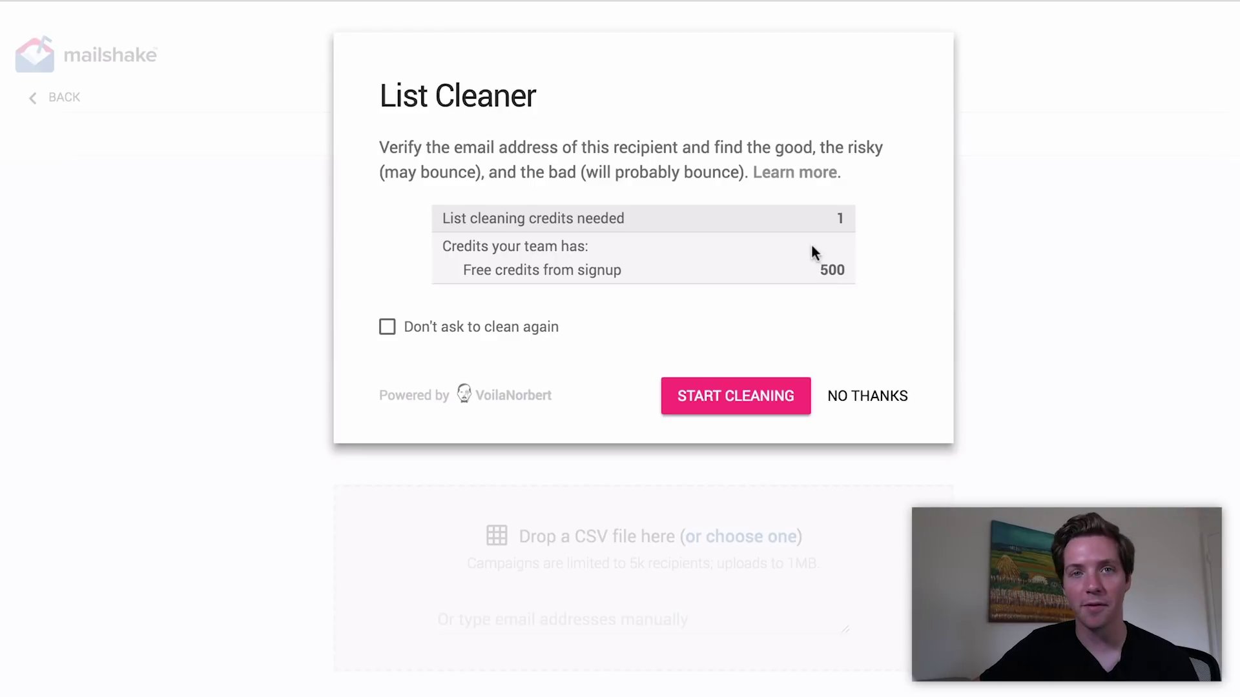
left_click(871, 397)
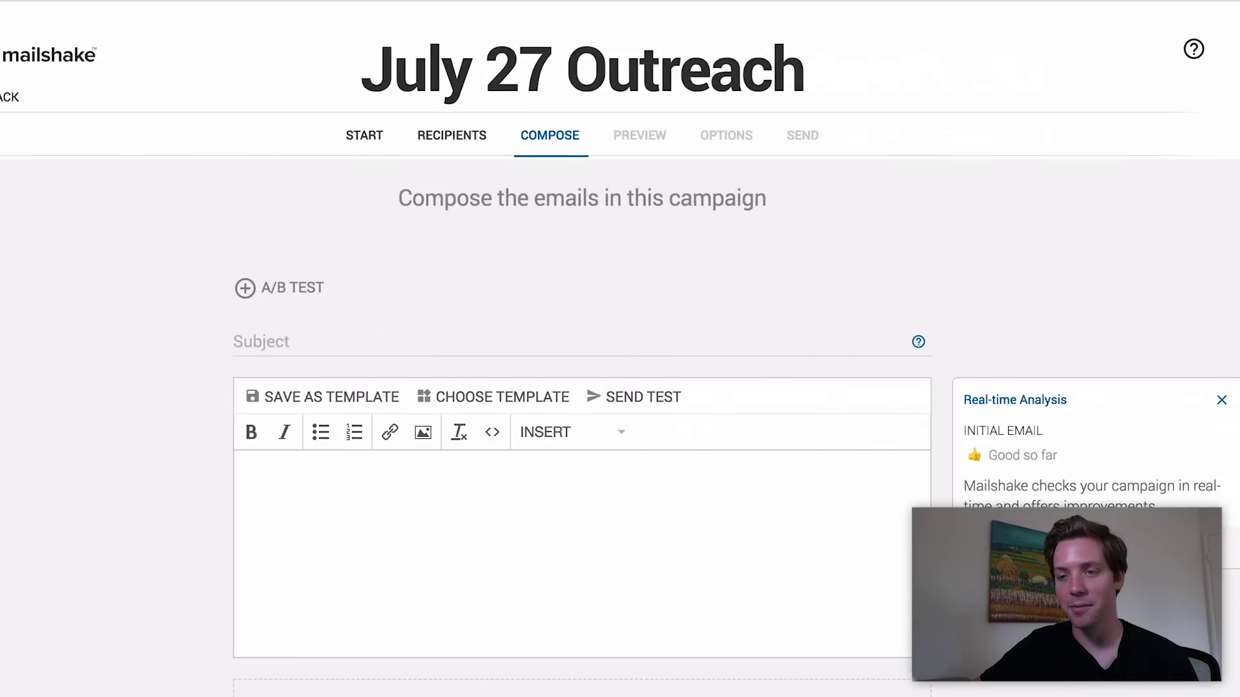
Switch to Gmail and copy the first e-mail of the teardown submission, including its EMAIL ONE heading
scroll(586, 451, "down", 3)
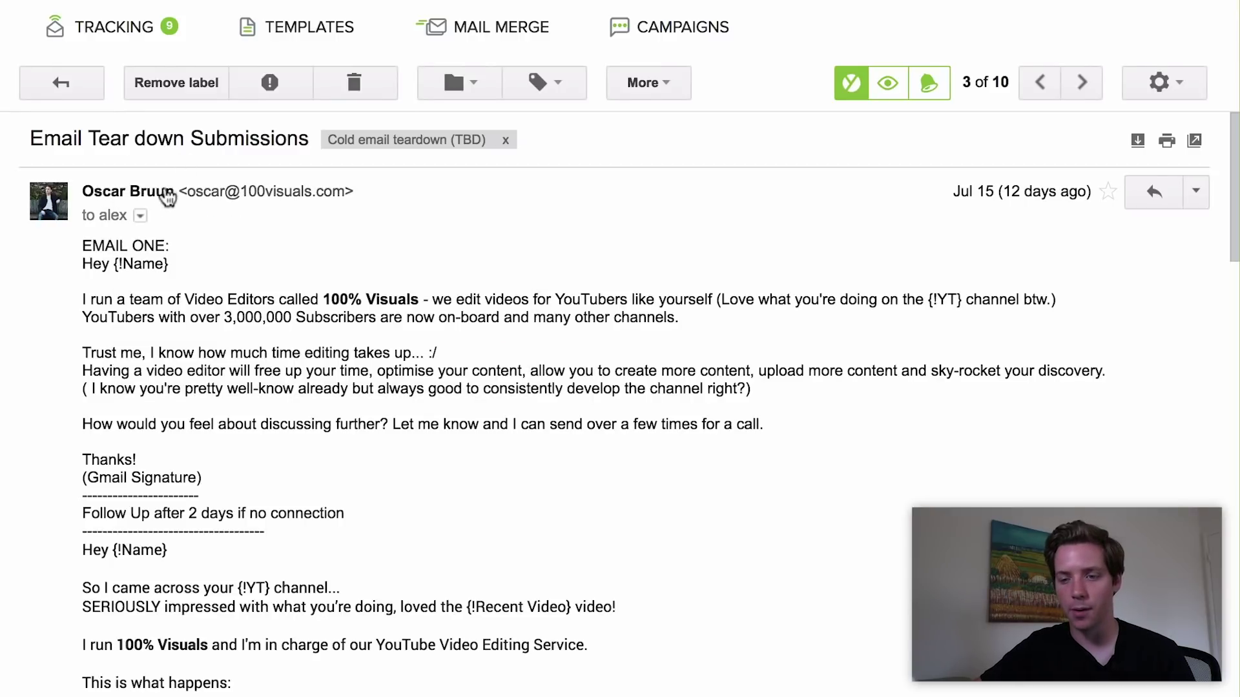
scroll(245, 181, "down", 1)
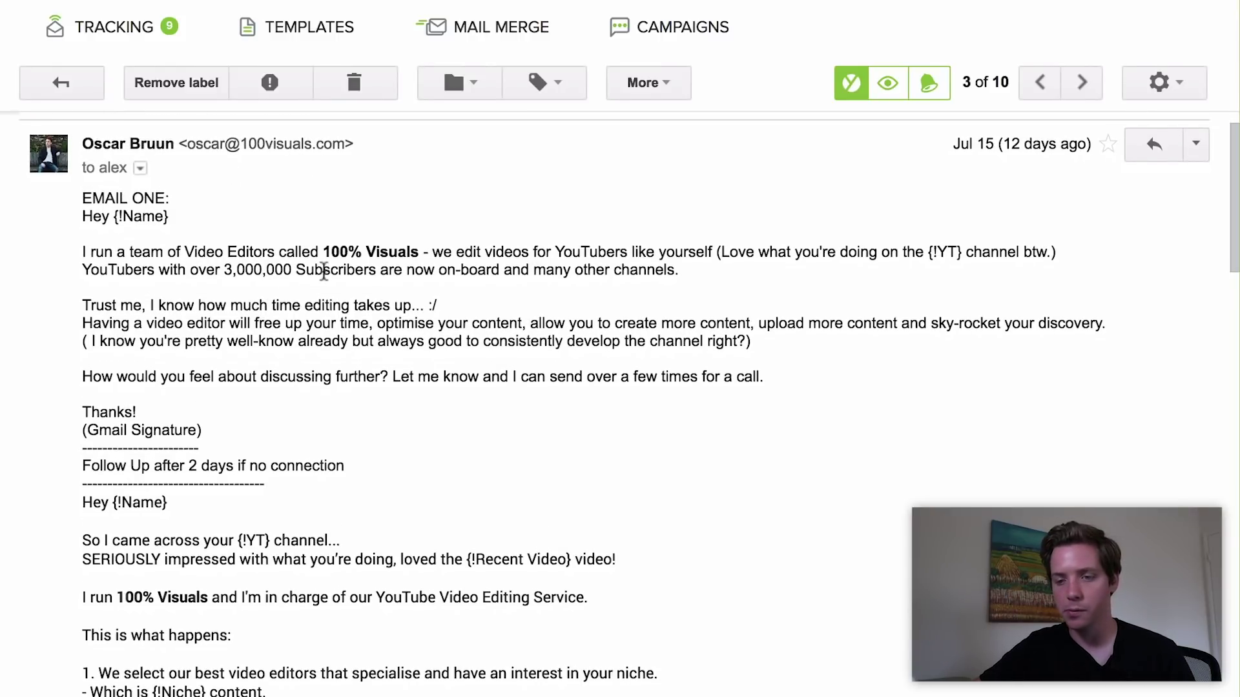
scroll(194, 256, "up", 1)
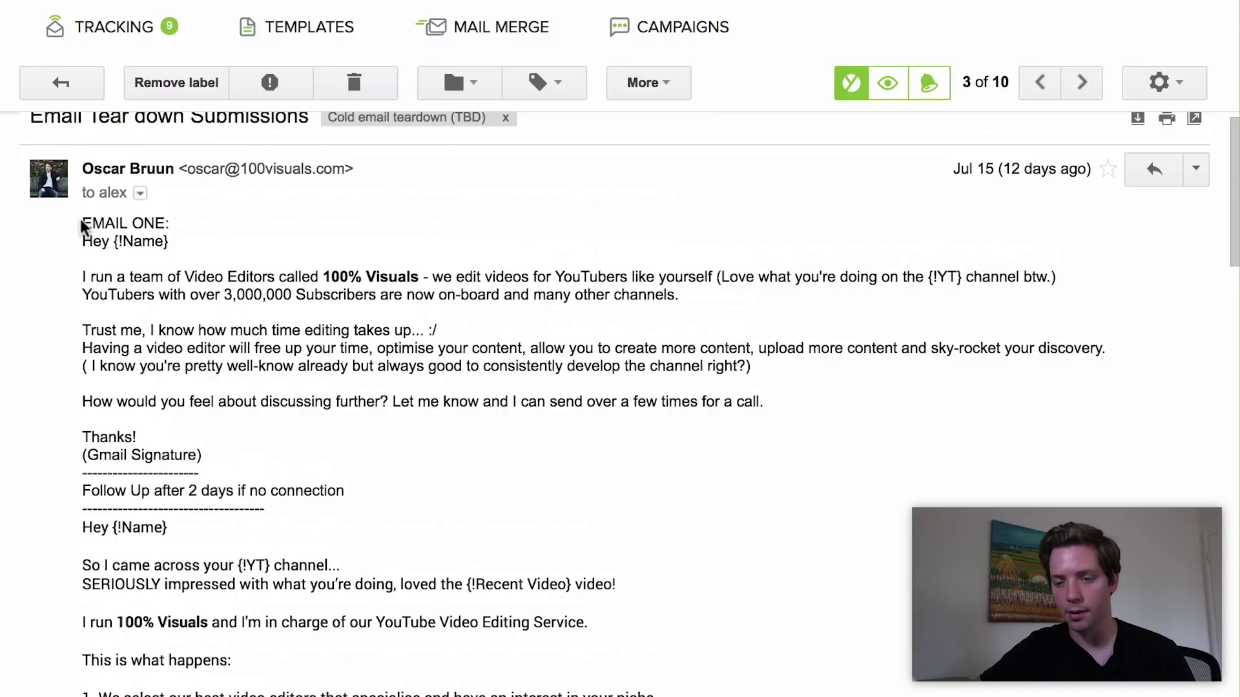
mouse_move(83, 223)
left_mouse_down()
mouse_move(264, 332)
mouse_move(270, 460)
left_mouse_up()
key("ctrl+c")
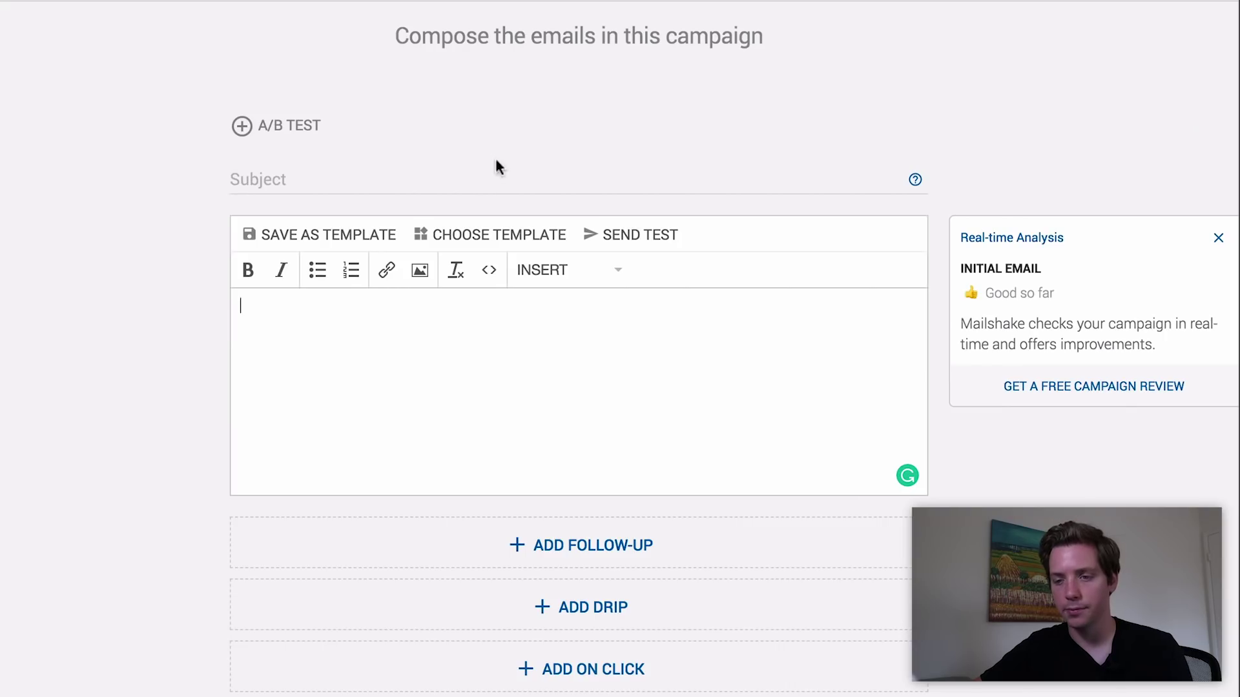
Switch back to the Mailshake campaign and enter the subject "Hi Name, question about your youtube channel"
left_click(494, 177)
type("Hi Name, question about your youtube channel")
Paste the copied e-mail into the message body and remove the "EMAIL ONE:" line above the greeting
left_click(387, 301)
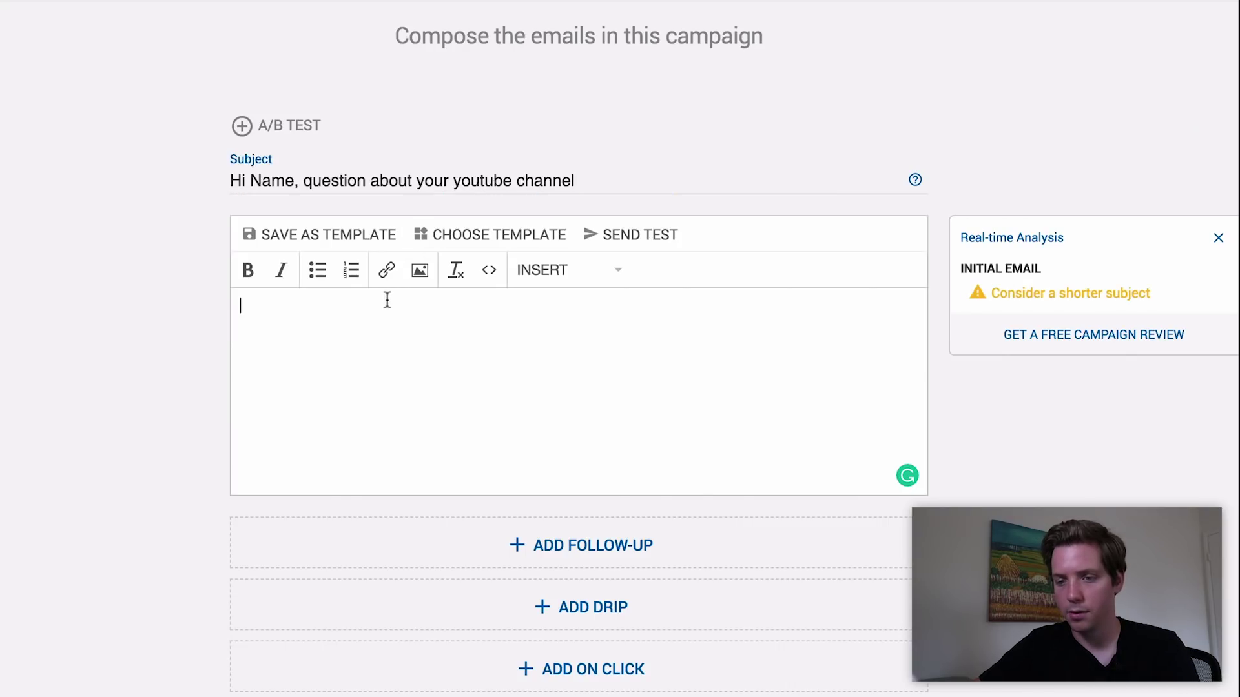
key("ctrl+v")
left_click_drag(342, 304, 240, 304)
key("BackSpace")
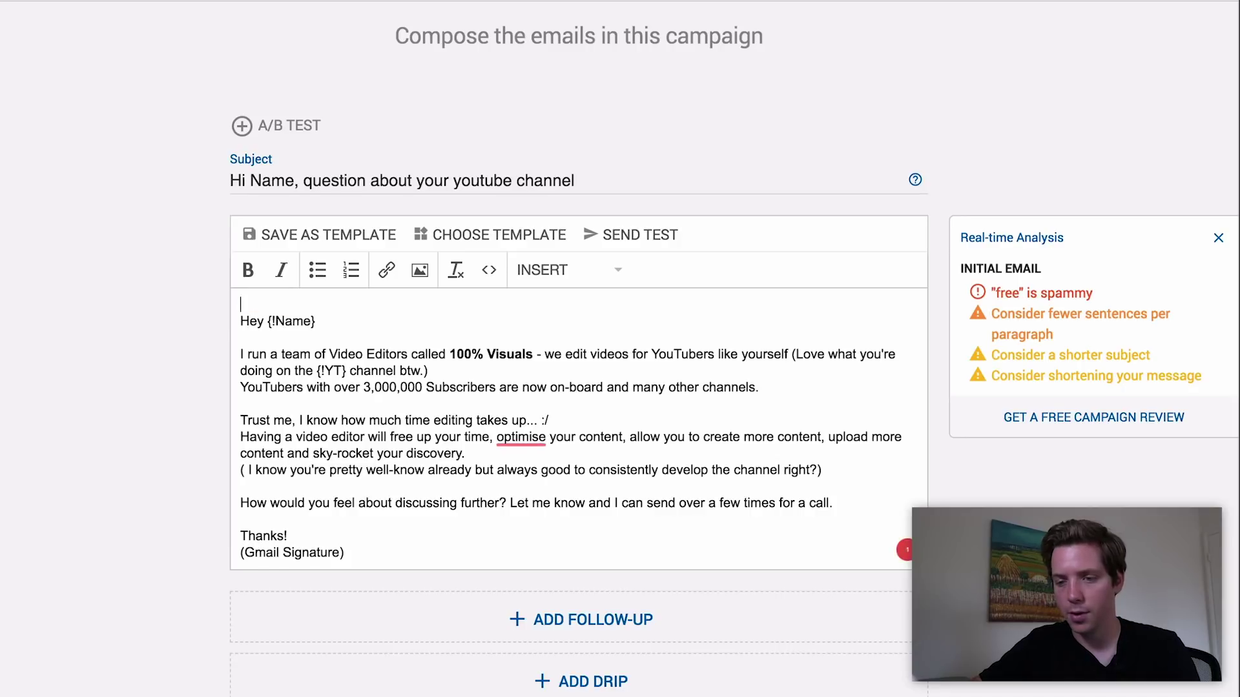
key("Delete")
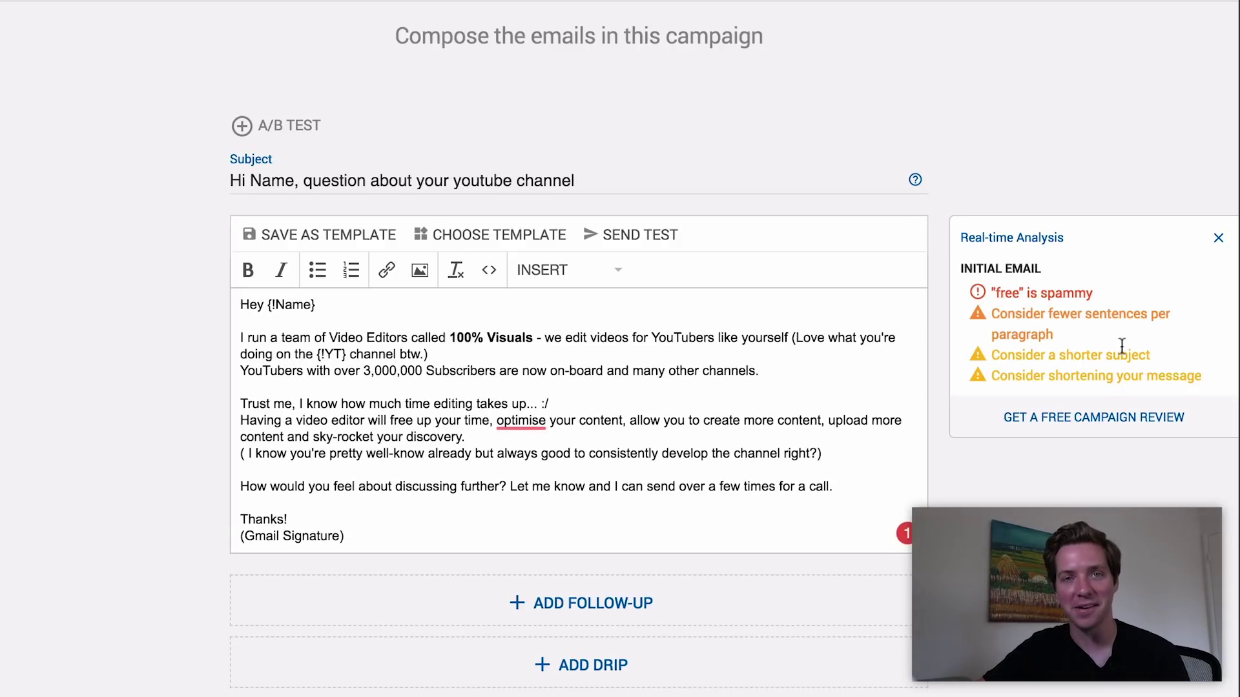
Review the real-time analysis warnings and shorten the subject to "Question about your youtube channel"
left_click_drag(1091, 292, 971, 291)
left_click_drag(1055, 335, 982, 315)
left_click_drag(1152, 356, 1228, 380)
left_click(1229, 380)
left_click(304, 182)
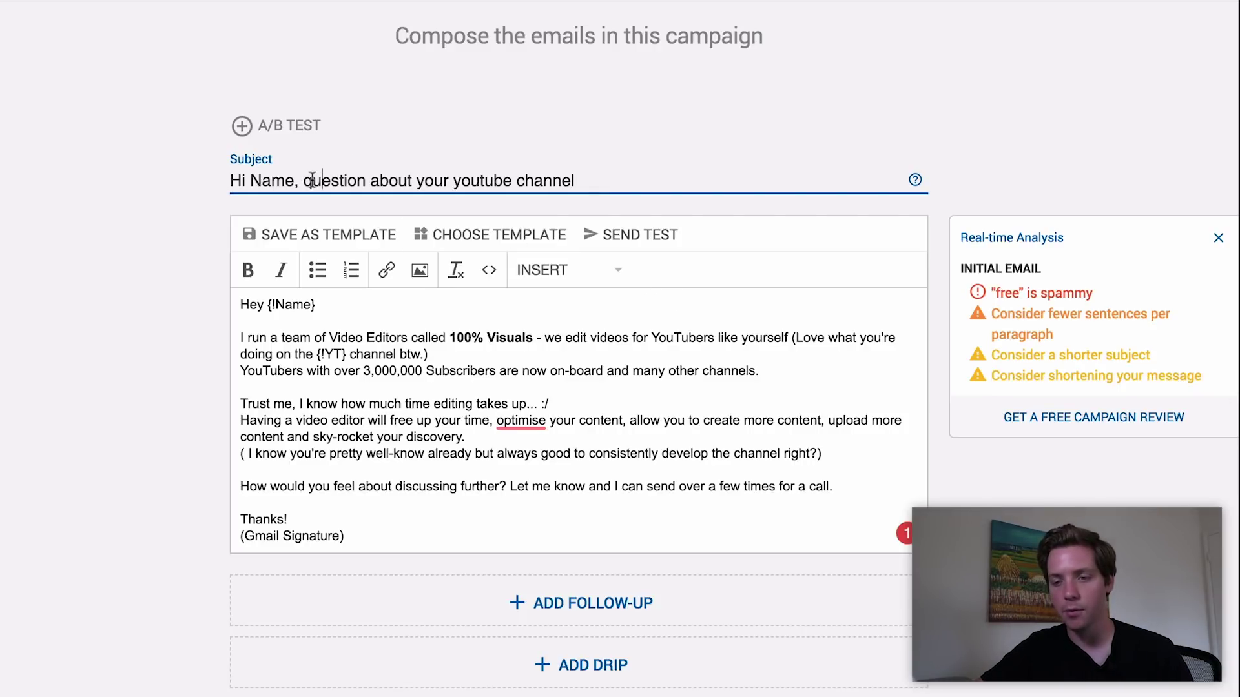
left_click_drag(304, 181, 230, 177)
key("BackSpace")
key("shift+Right")
type("Q")
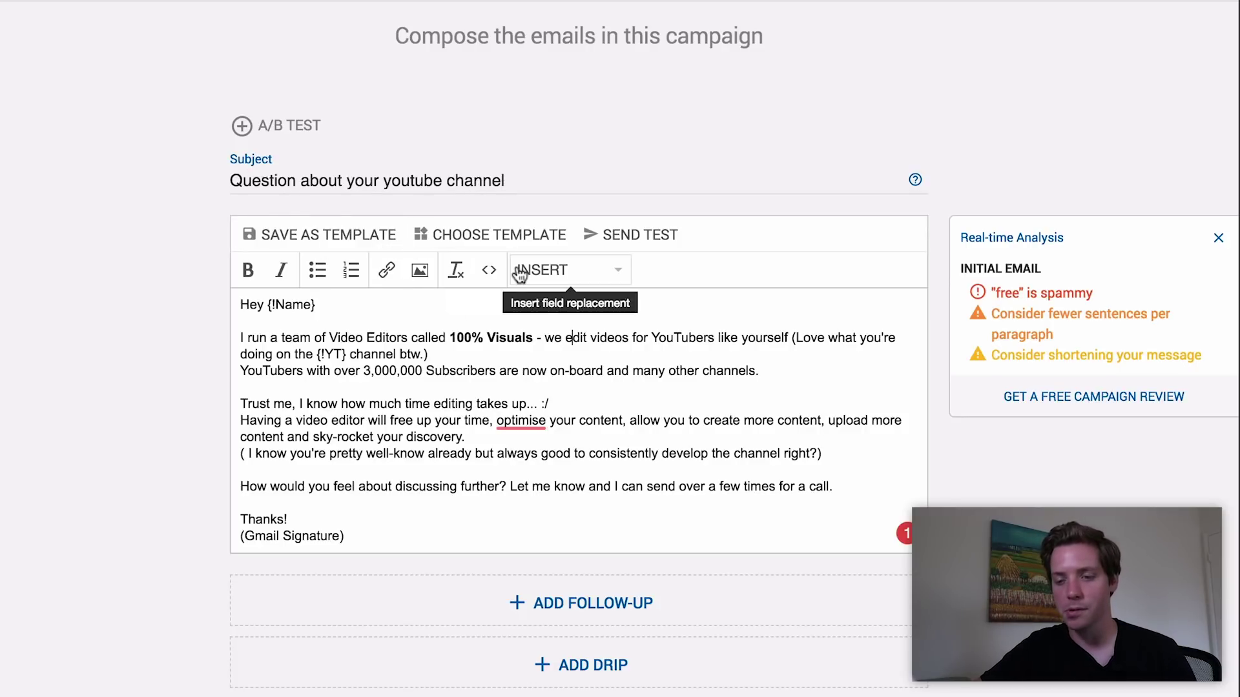
Accept the suggested spelling "optimize" for "optimise" in the sentence about having a video editor
scroll(521, 272, "down", 1)
left_click(367, 274)
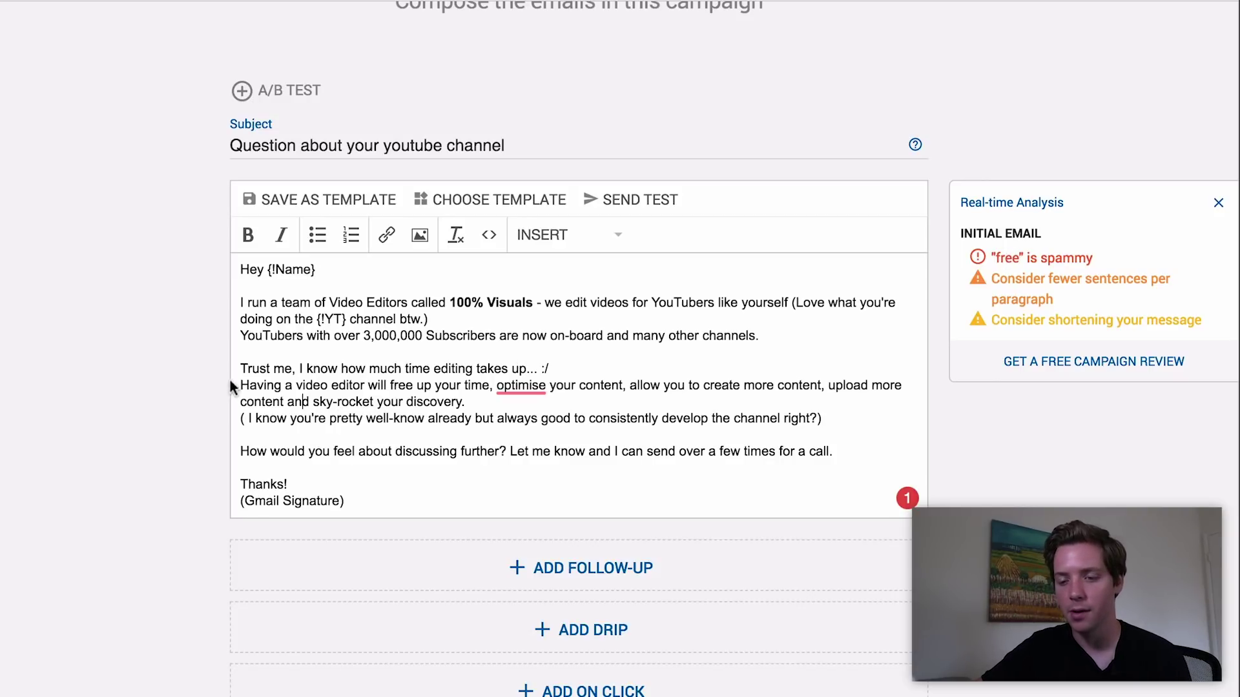
left_click_drag(240, 386, 490, 387)
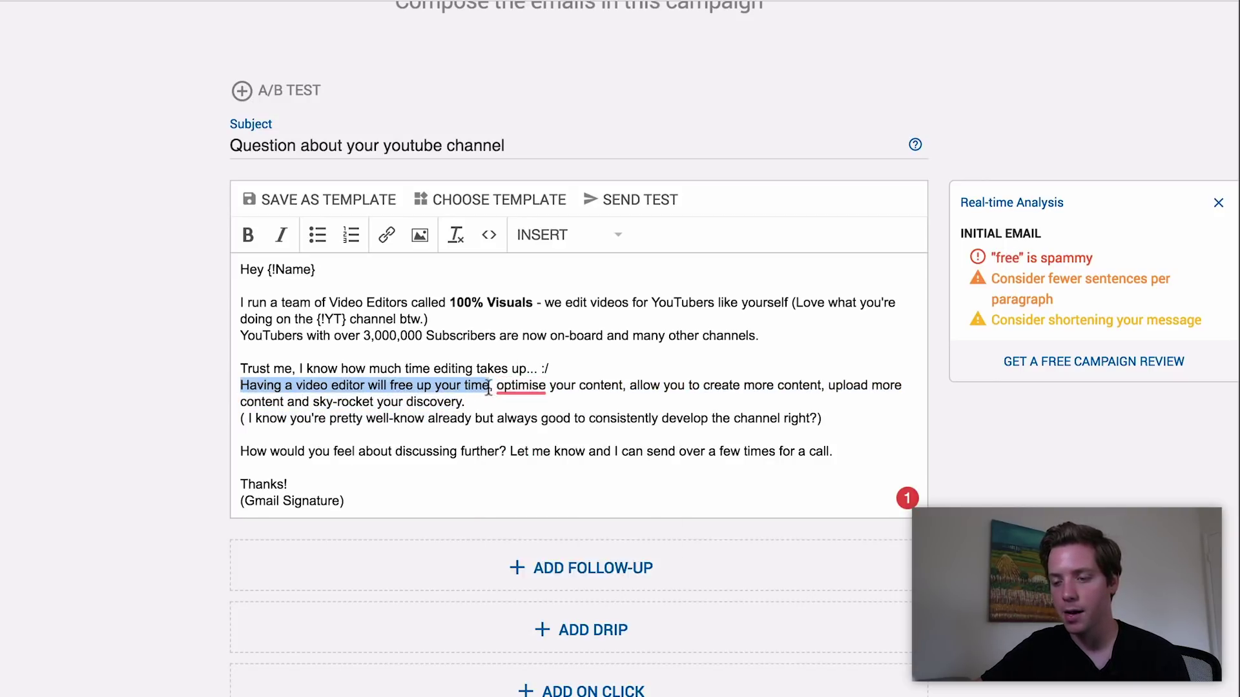
left_click(699, 367)
left_click(508, 401)
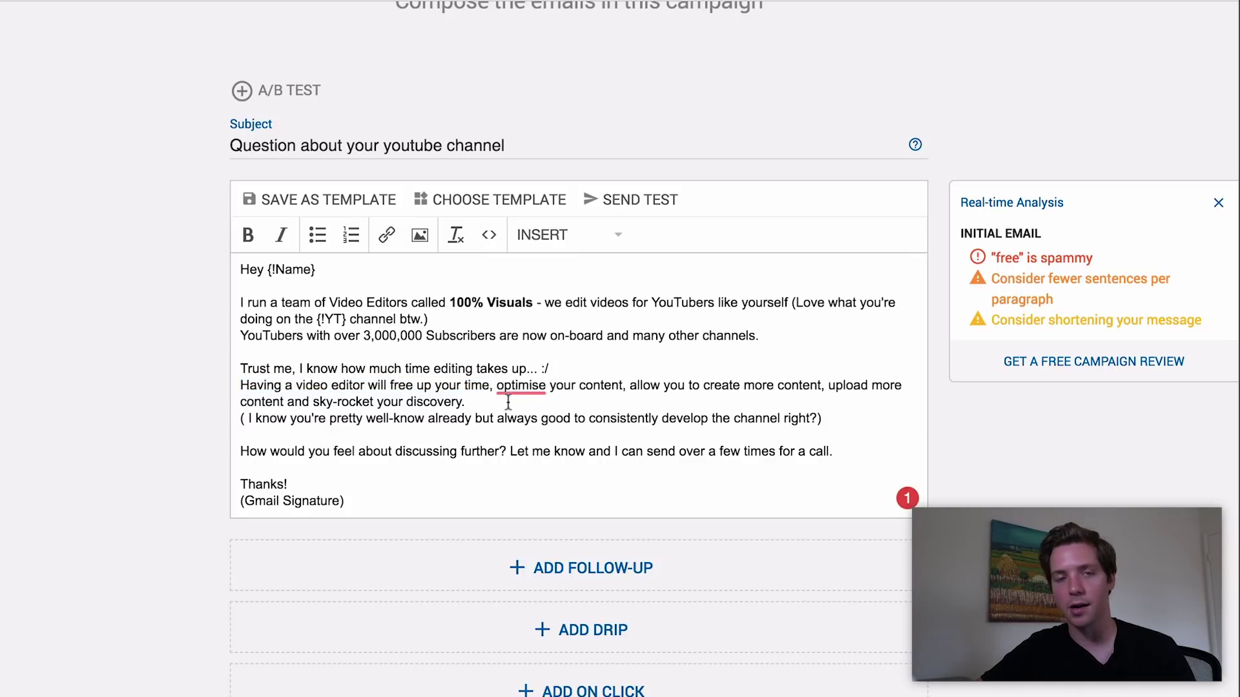
left_click(632, 336)
mouse_move(534, 378)
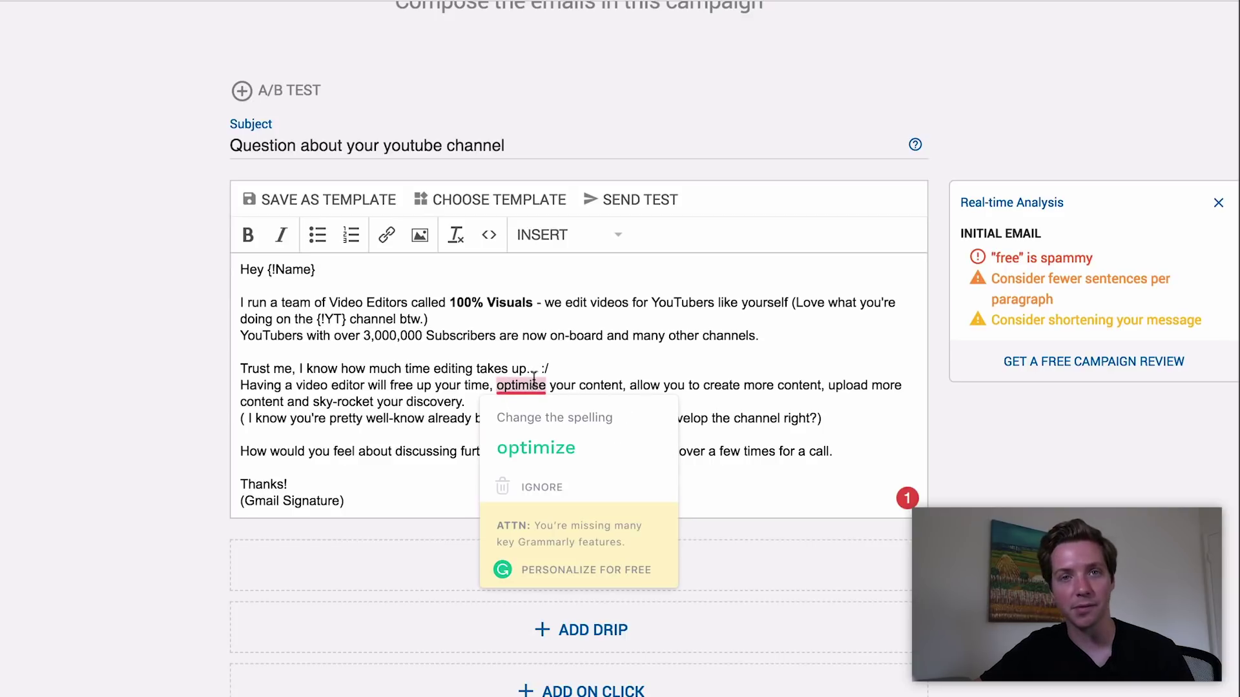
left_click(544, 448)
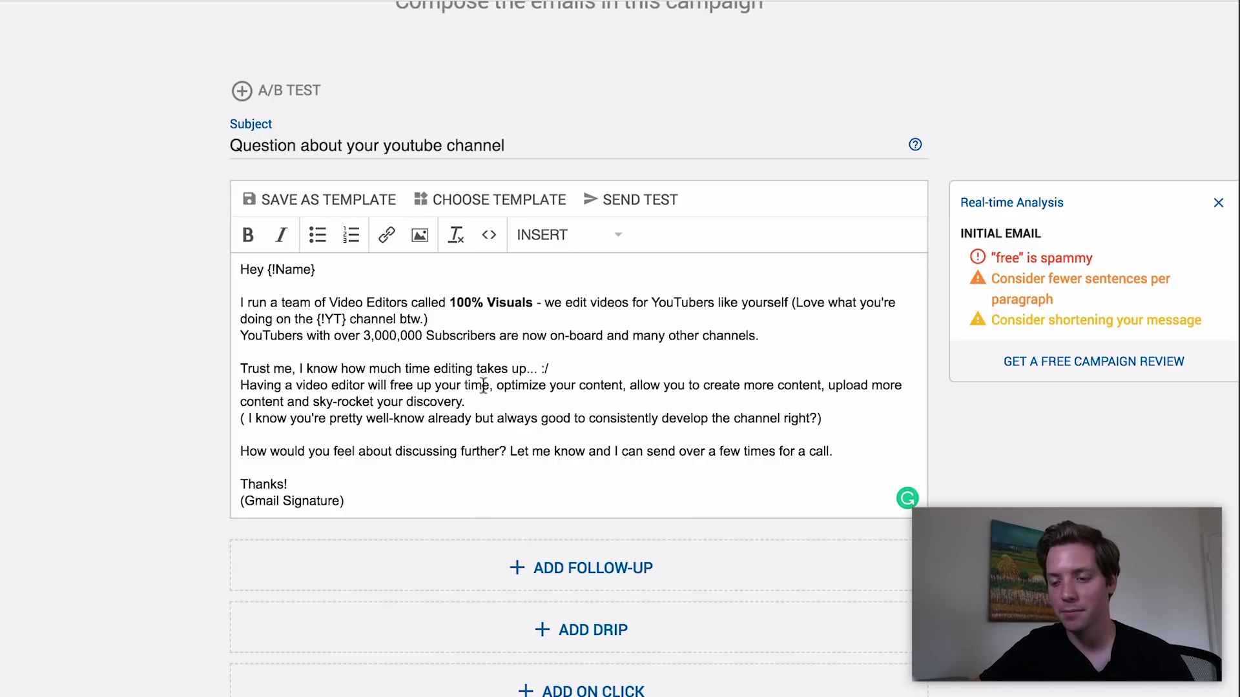
double_click(401, 385)
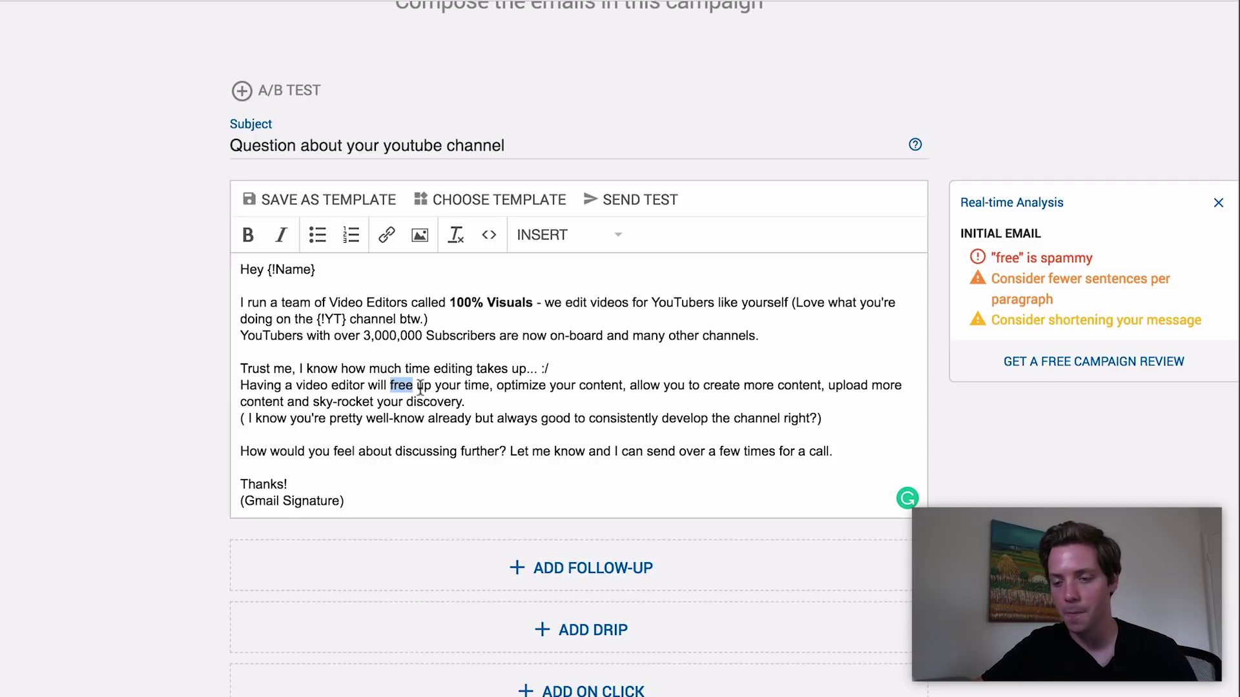
left_click_drag(465, 402, 240, 378)
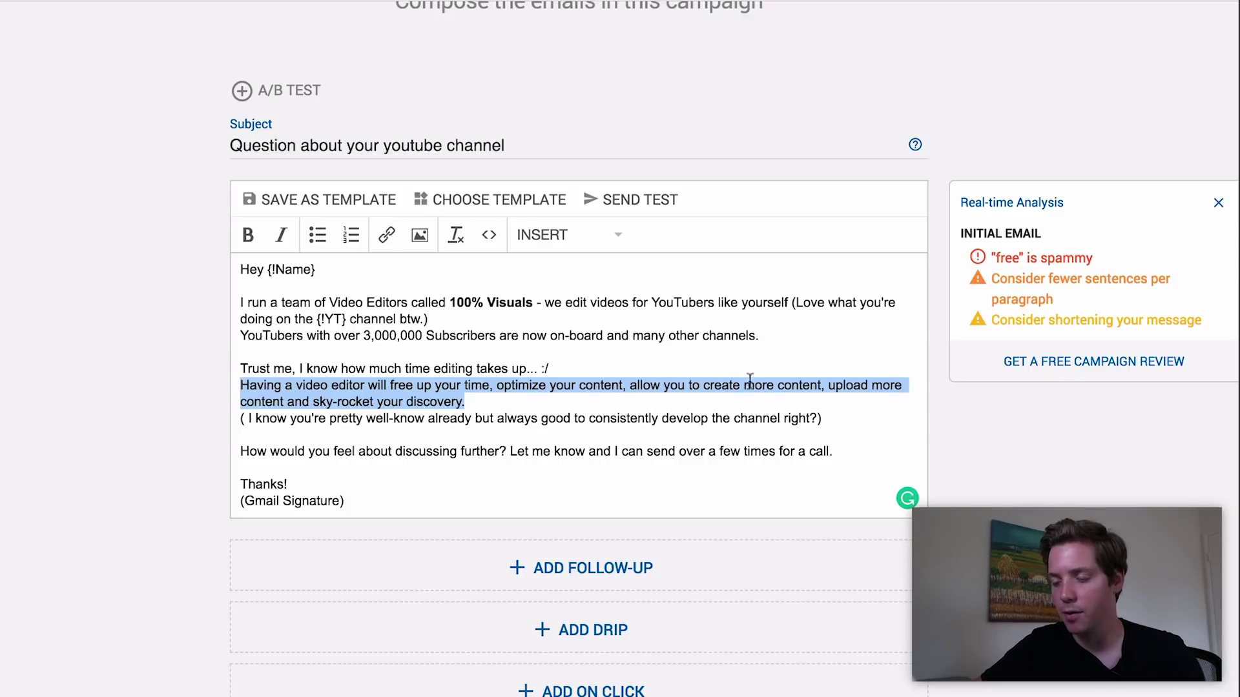
scroll(528, 410, "up", 1)
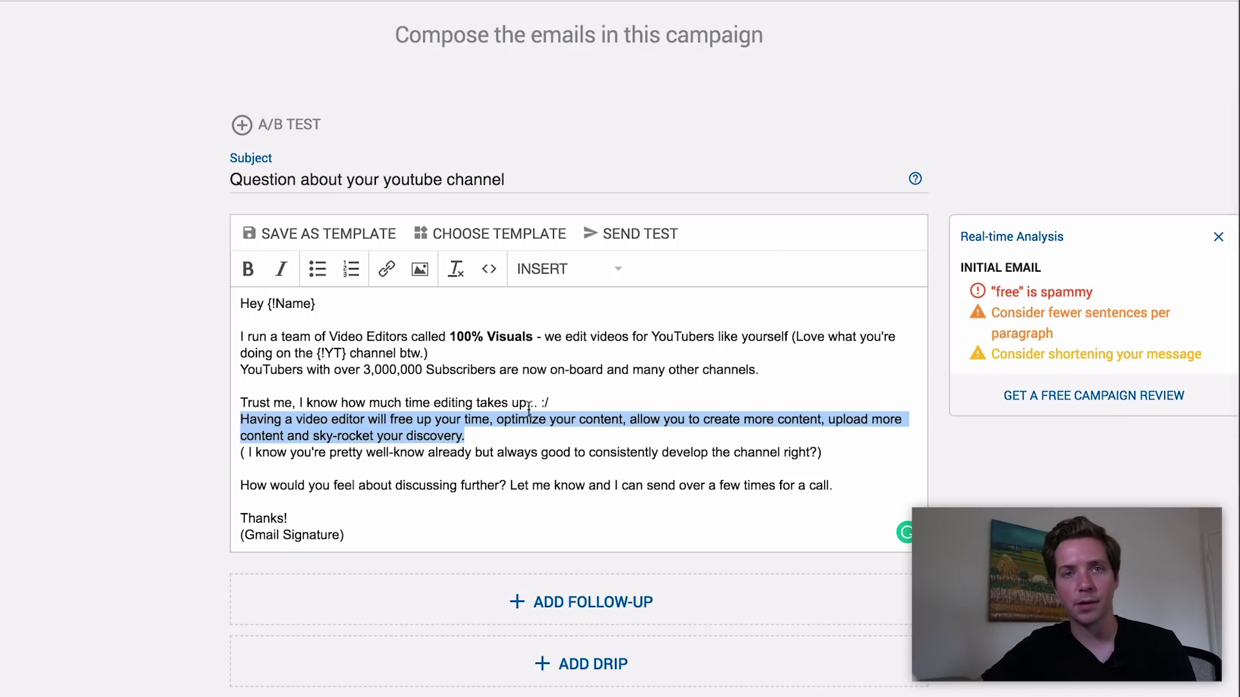
left_click(742, 142)
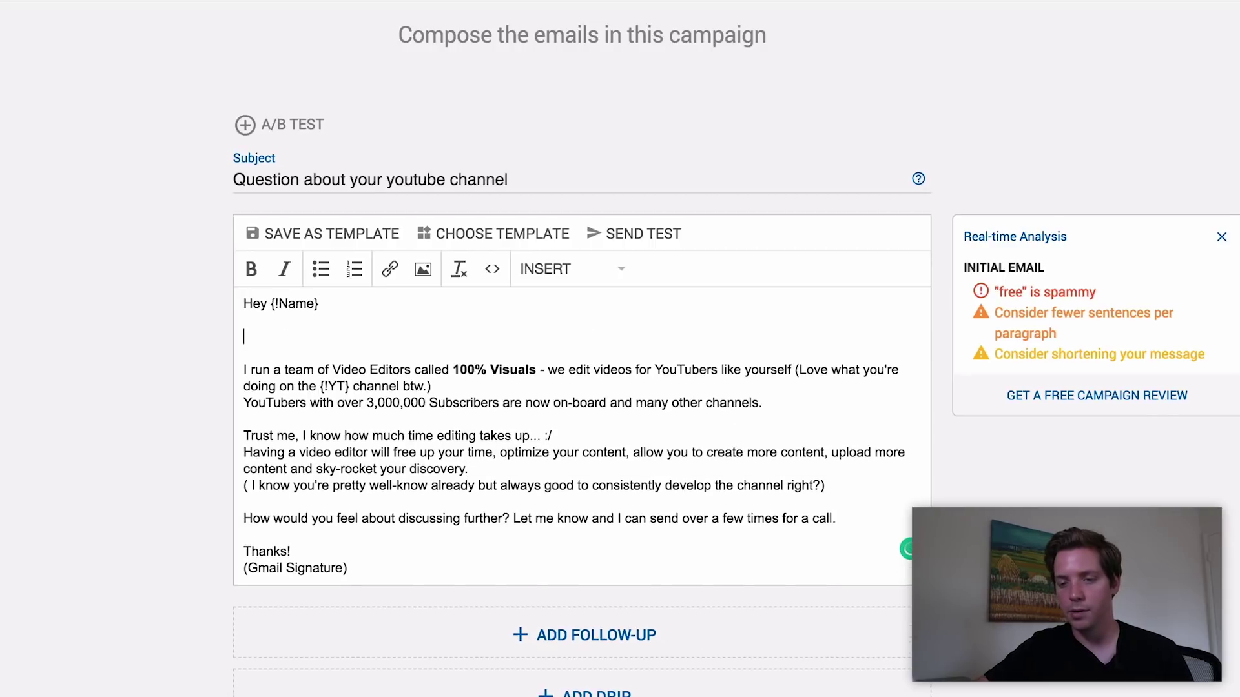
Add a comma after the greeting and leave an empty paragraph below it for an opening sentence
key("BackSpace")
key("BackSpace")
type(",")
key("Return")
key("Return")
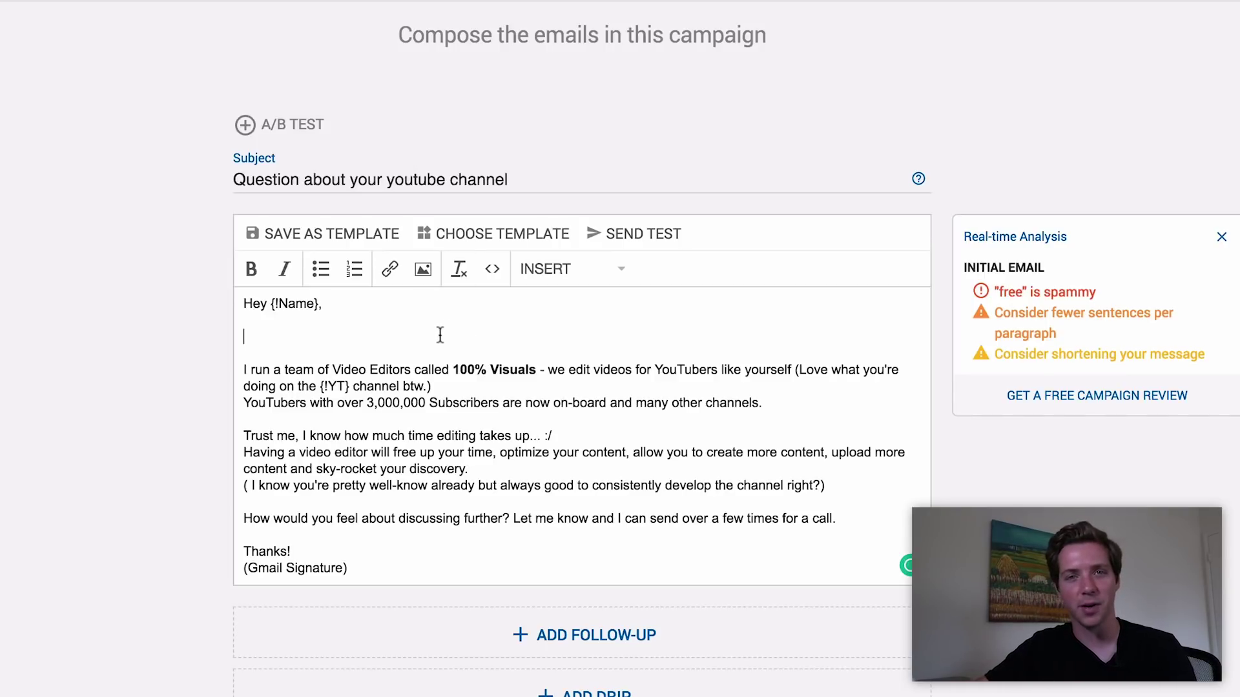
Write the opening sentence "Been following your videos for a few months now, especially the cold email content."
type("Been following YOUTUBE CHANNEL NAME for a few months now,")
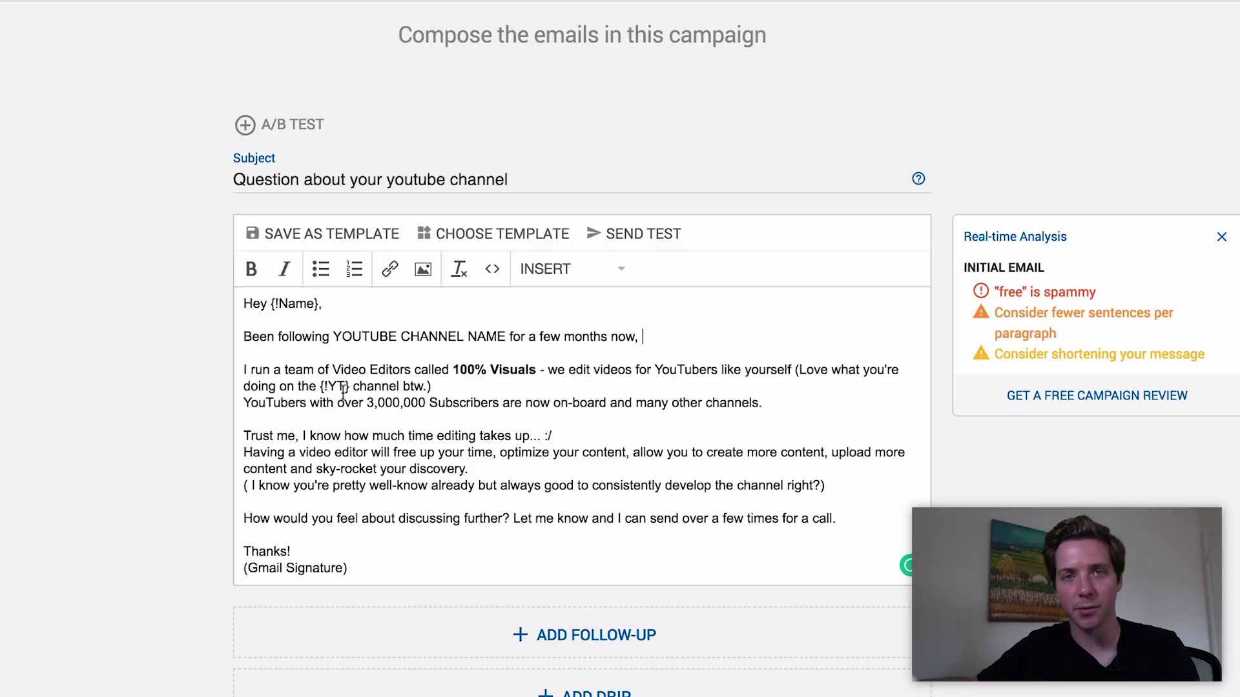
left_click(330, 337, "shift")
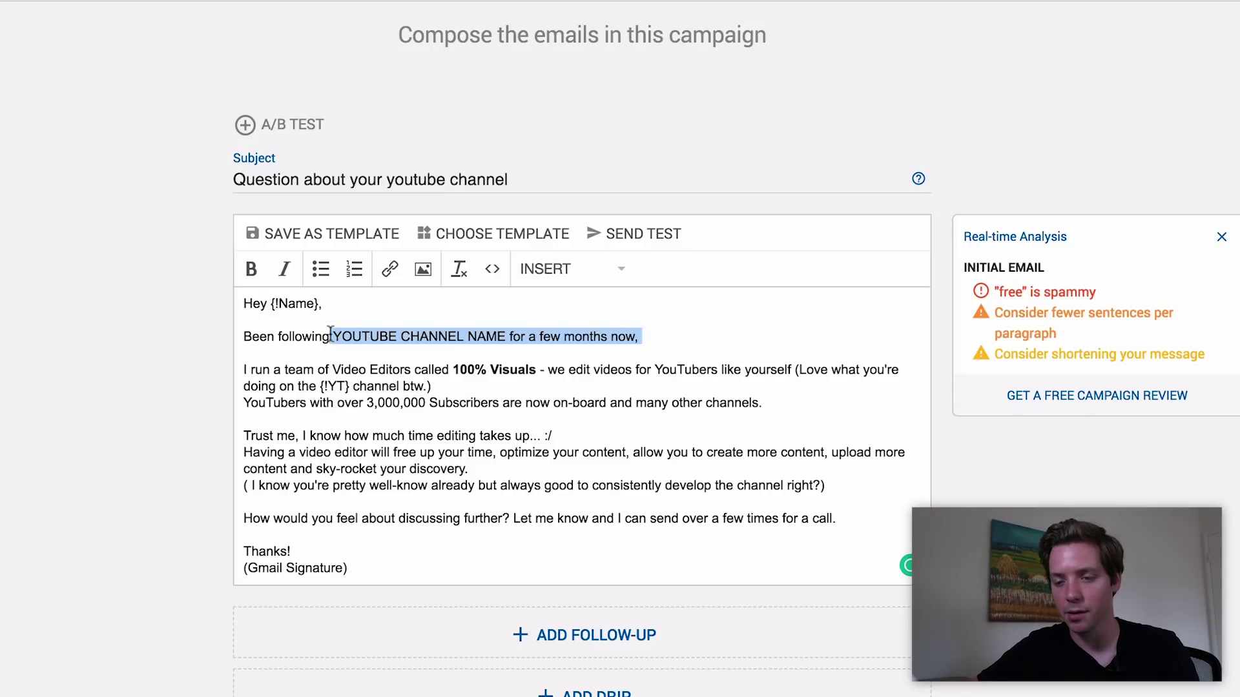
left_click(244, 337, "shift")
type("Beeen following your videos for a few mo")
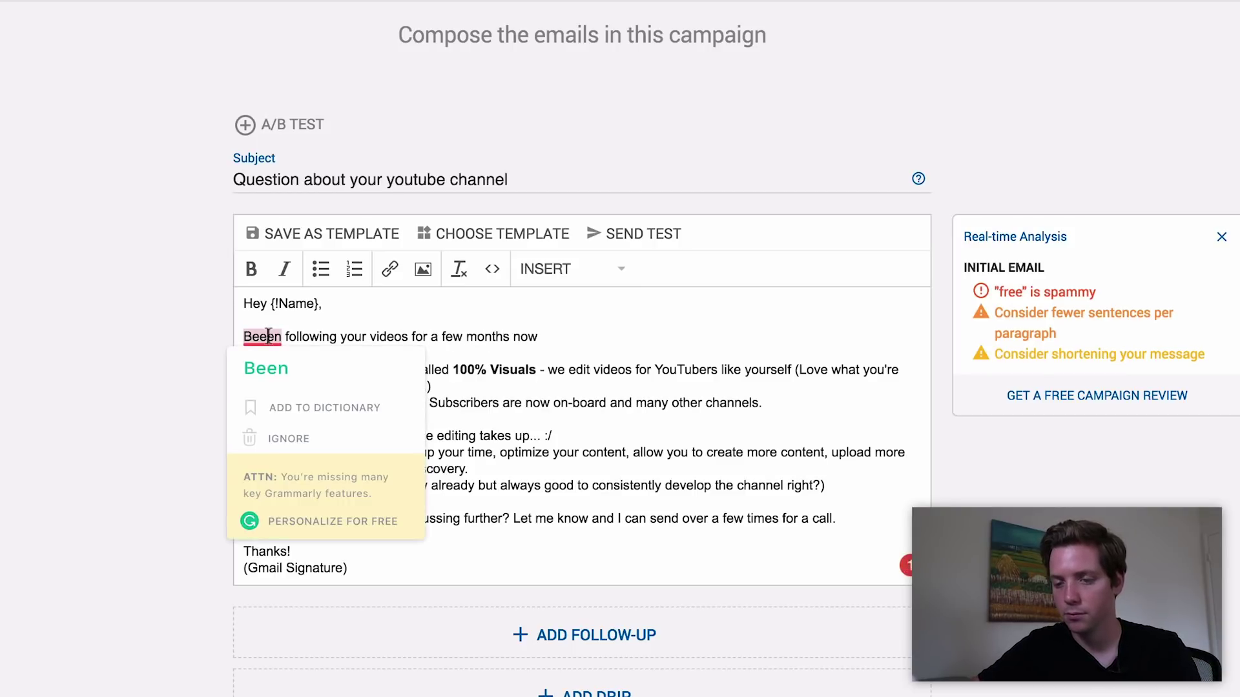
left_click(266, 368)
type(", especially the cold email content.")
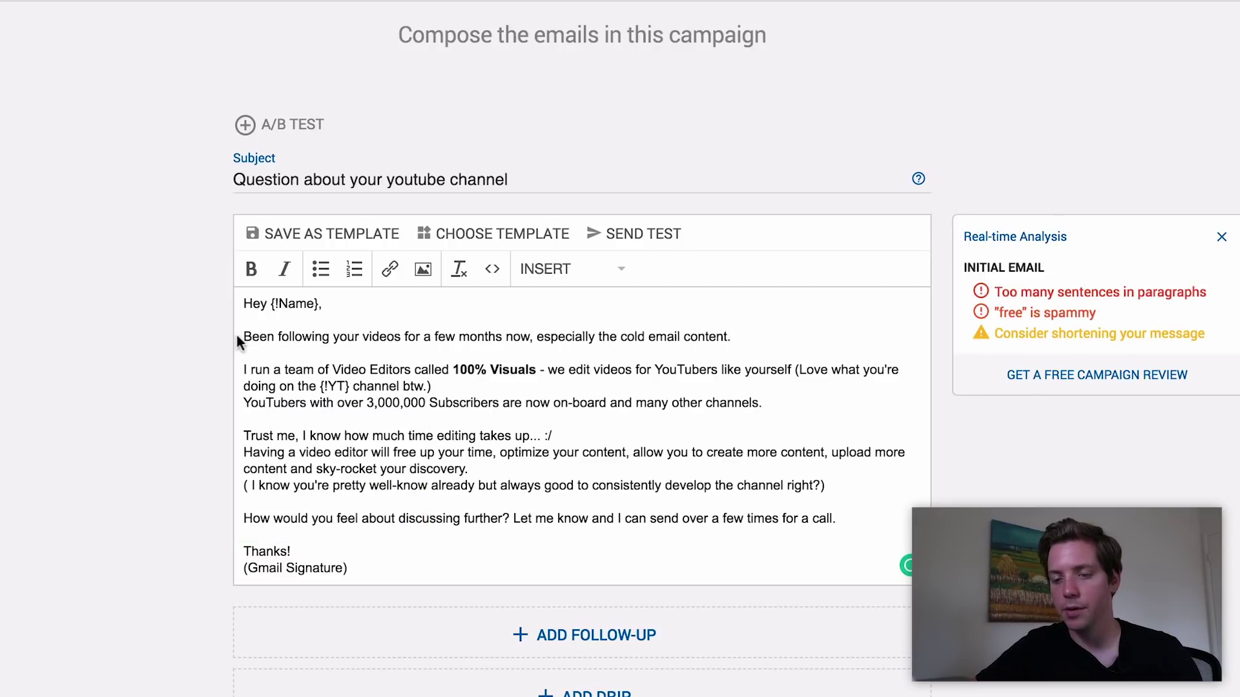
Replace "yourself" at the end of the 100% Visuals sentence with the names of two example YouTubers
left_click_drag(243, 337, 744, 340)
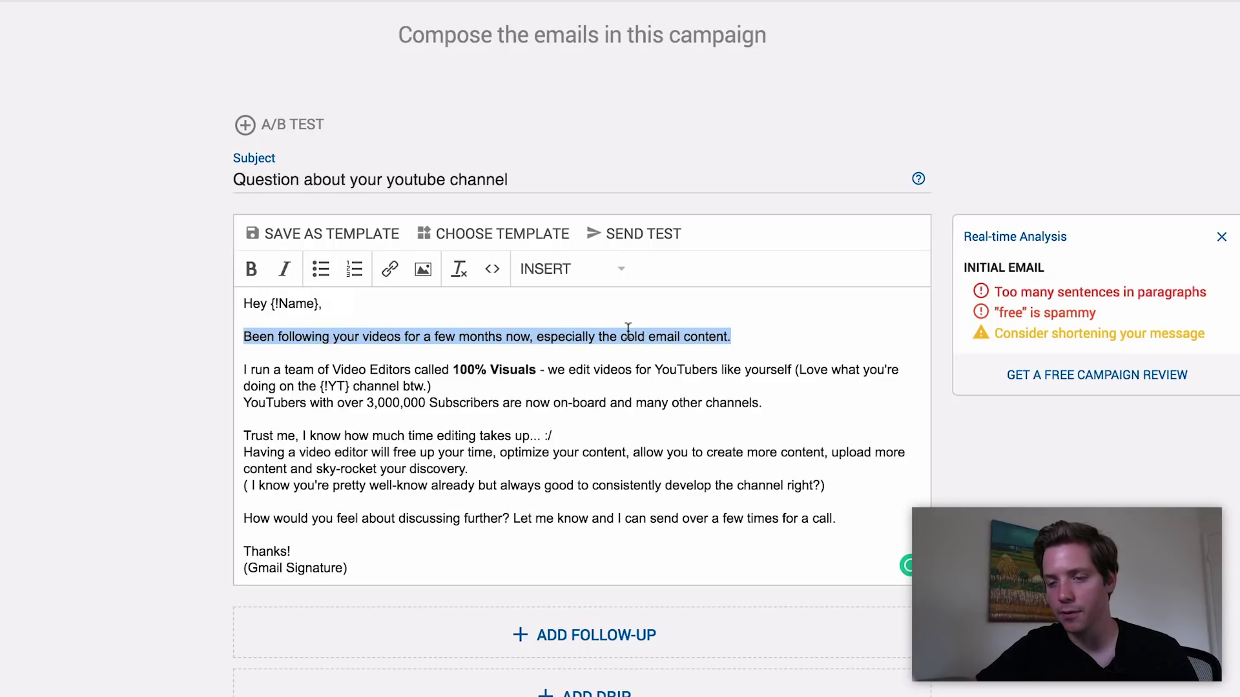
scroll(628, 329, "down", 1)
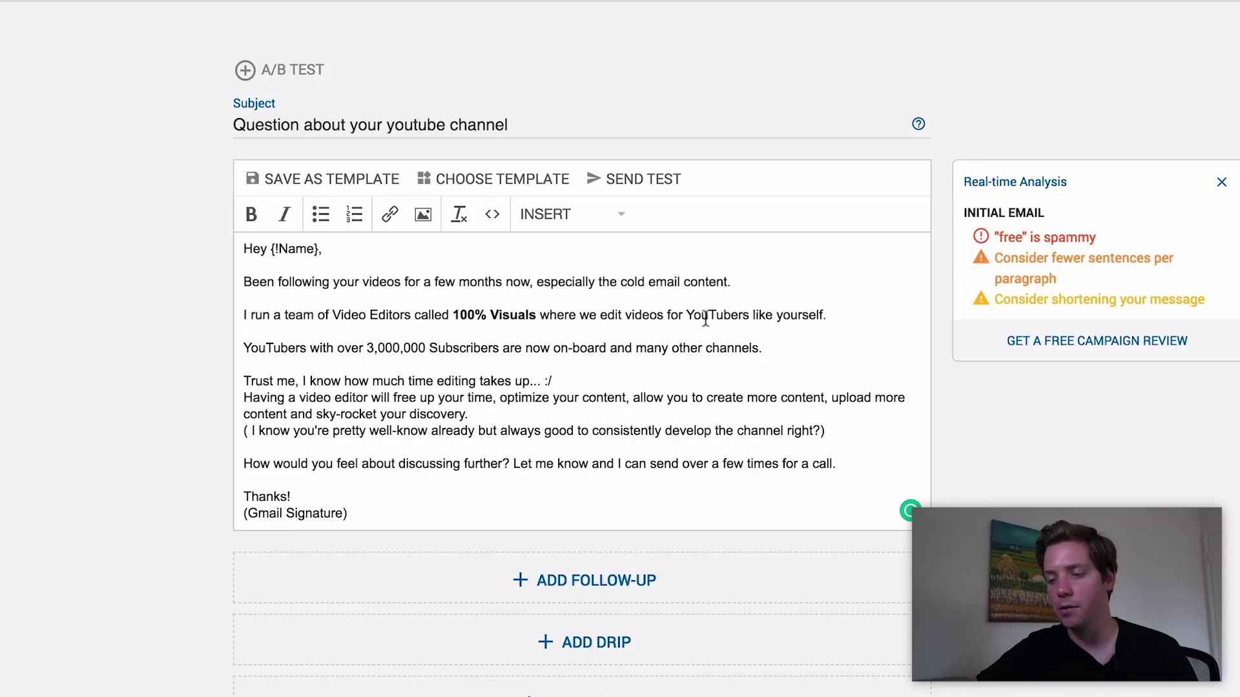
double_click(785, 314)
key("BackSpace")
key("BackSpace")
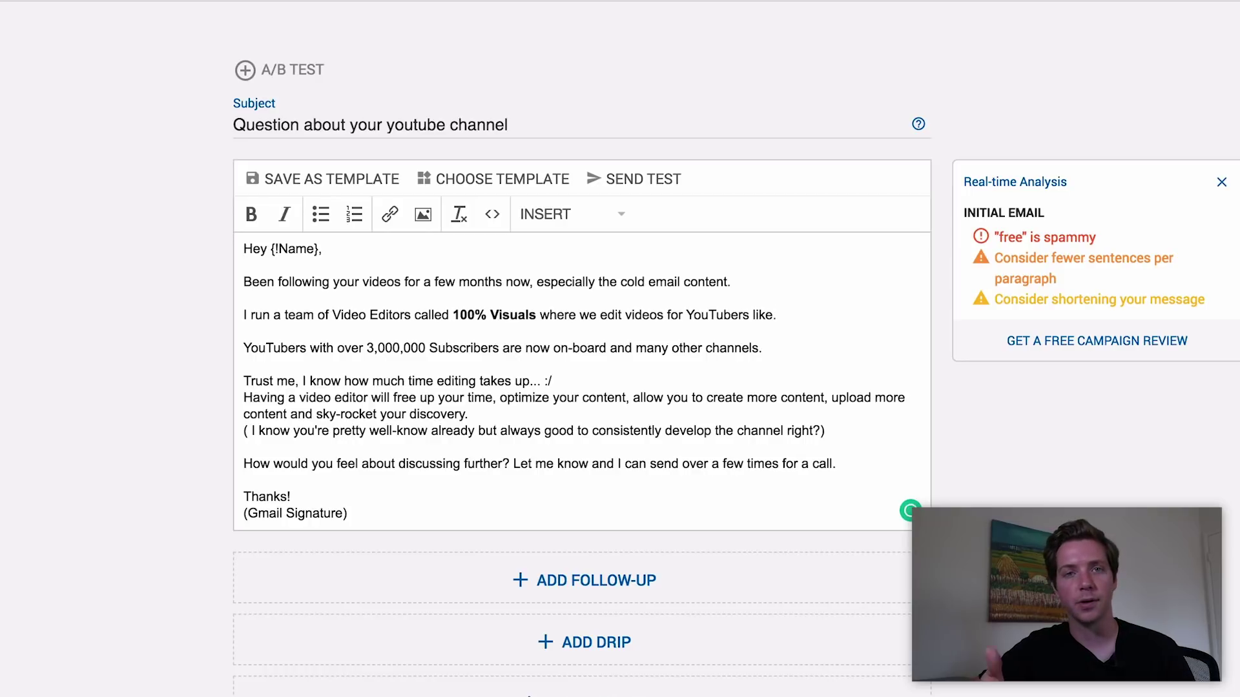
type("Sujan")
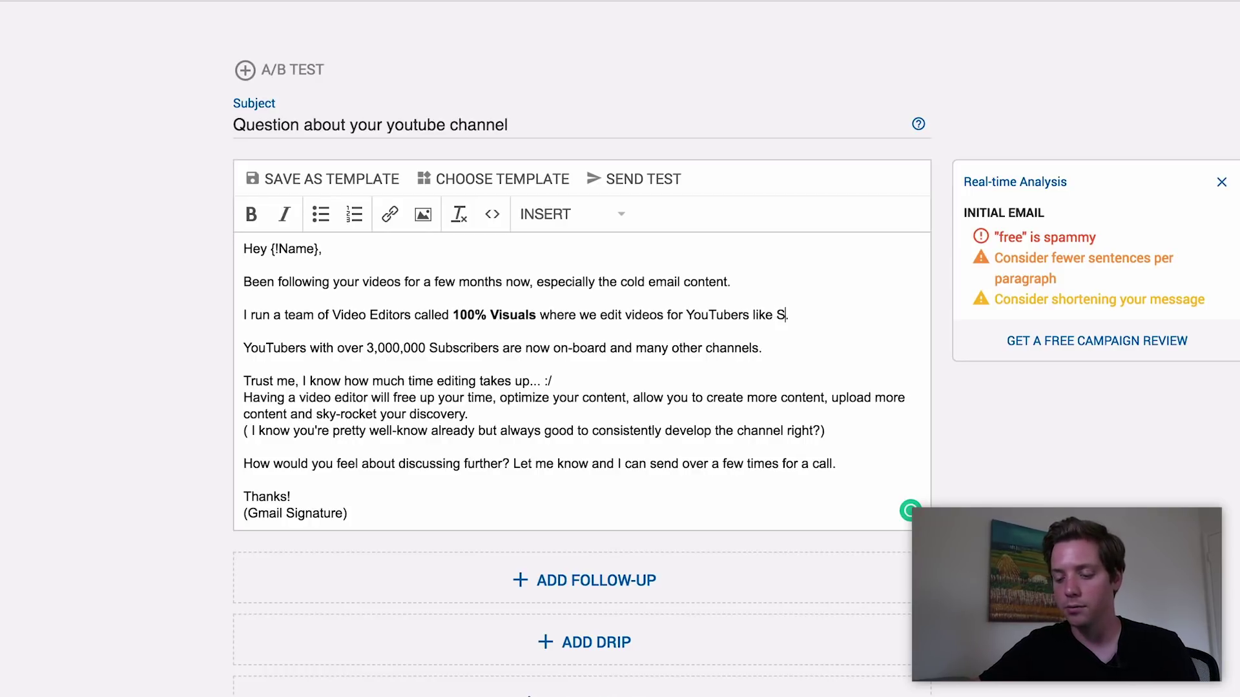
type(" Patel or Will Baron")
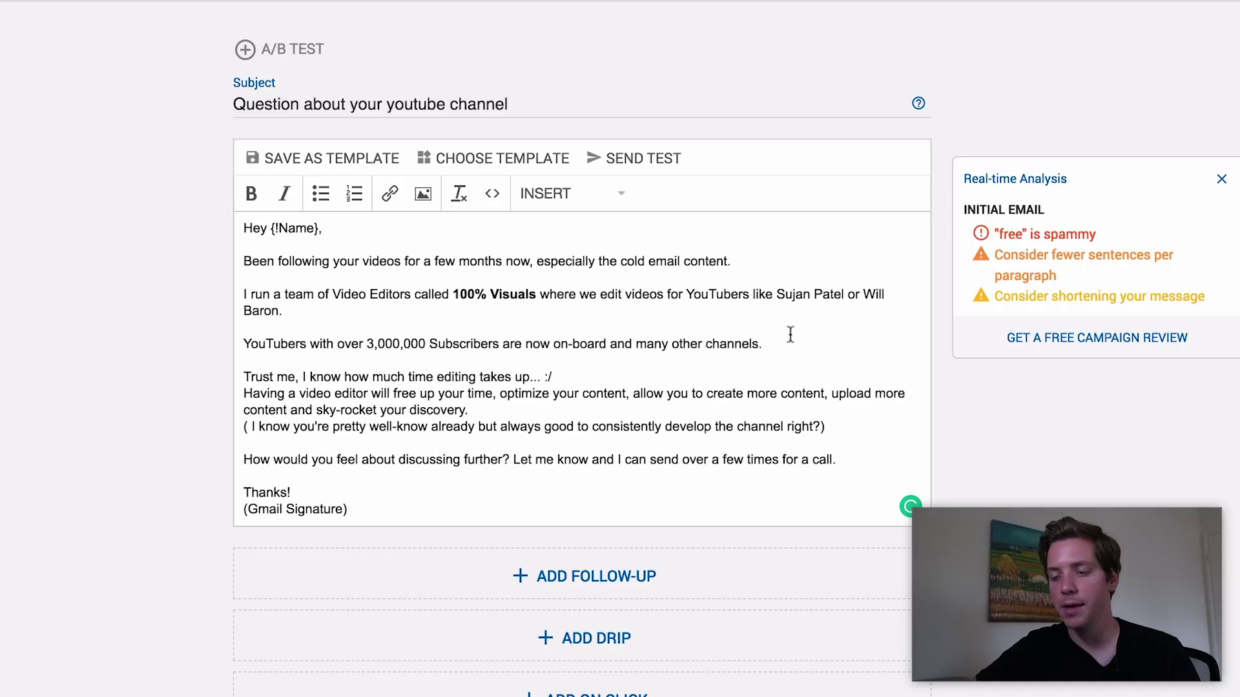
Delete the sentence about YouTubers with over 3,000,000 subscribers and close up the spacing around it
triple_click(823, 335)
key("BackSpace")
key("BackSpace")
key("BackSpace")
key("BackSpace")
key("Return")
key("BackSpace")
type(".")
key("Return")
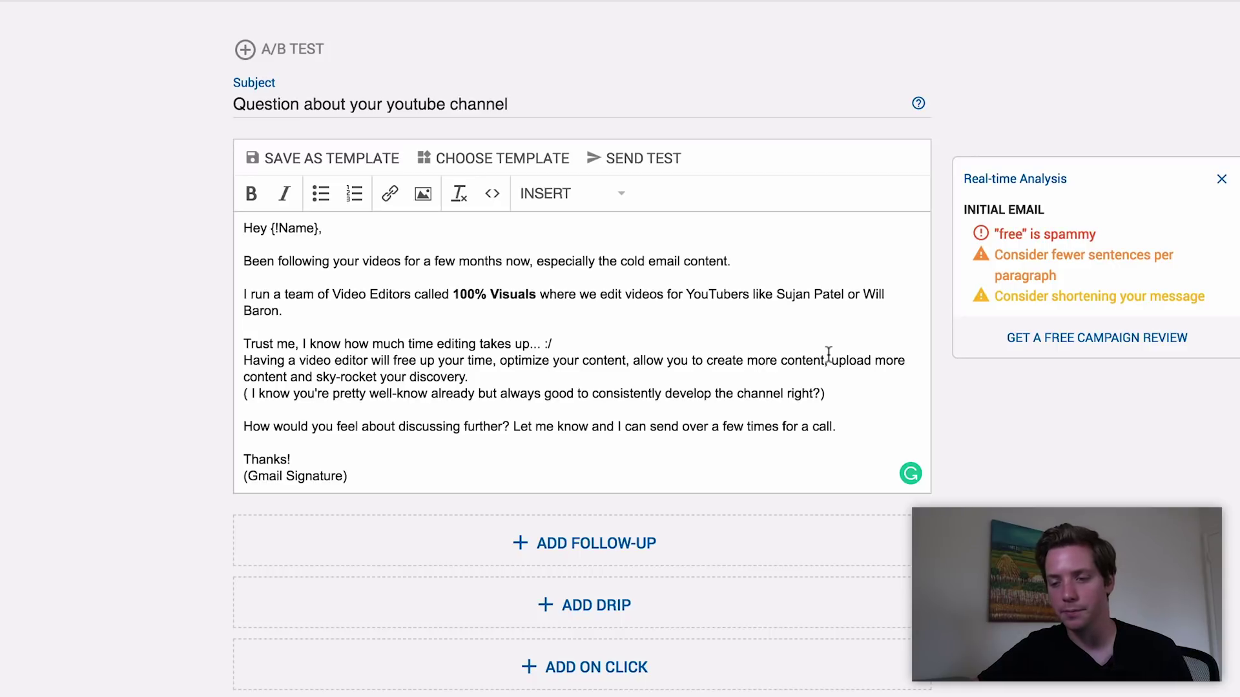
Delete the line "Trust me, I know how much time editing takes up... :/"
triple_click(461, 344)
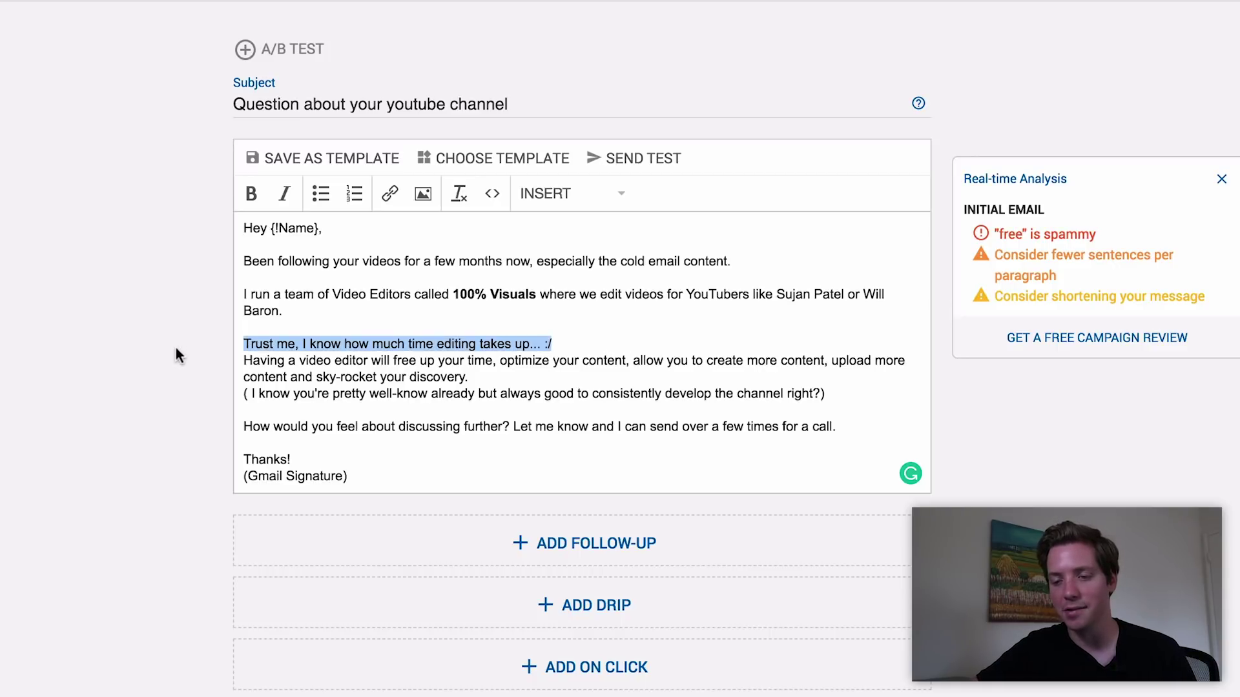
key("BackSpace")
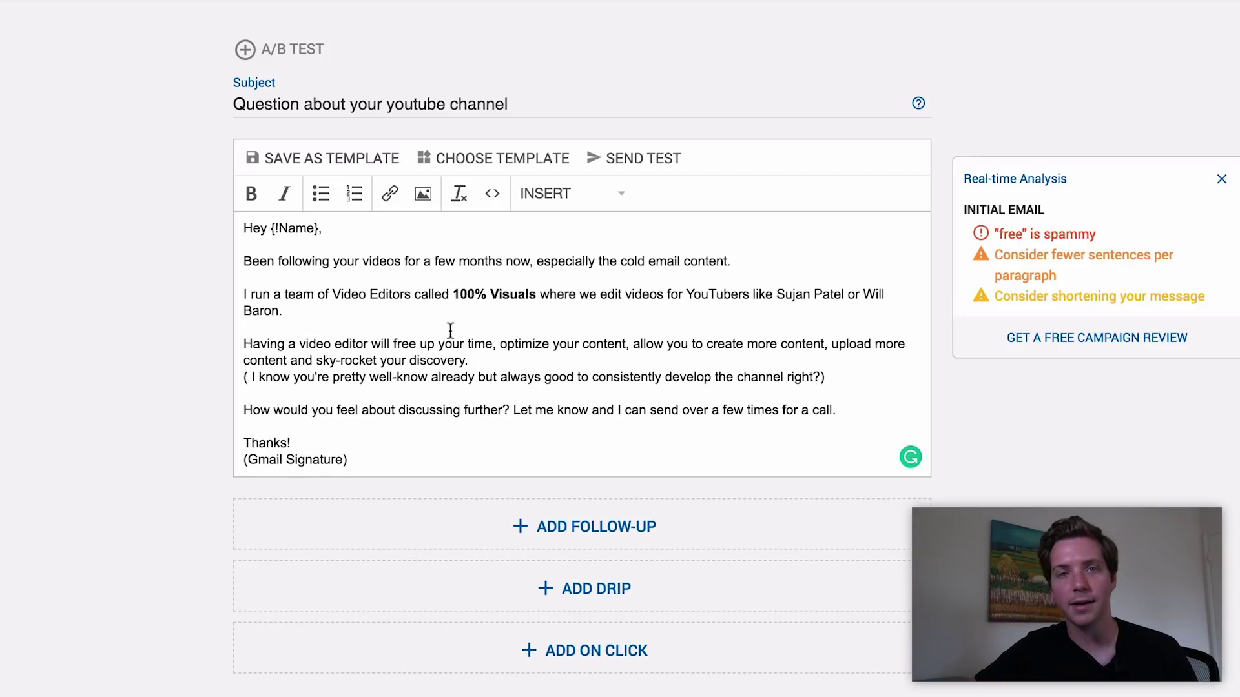
left_click_drag(539, 294, 340, 294)
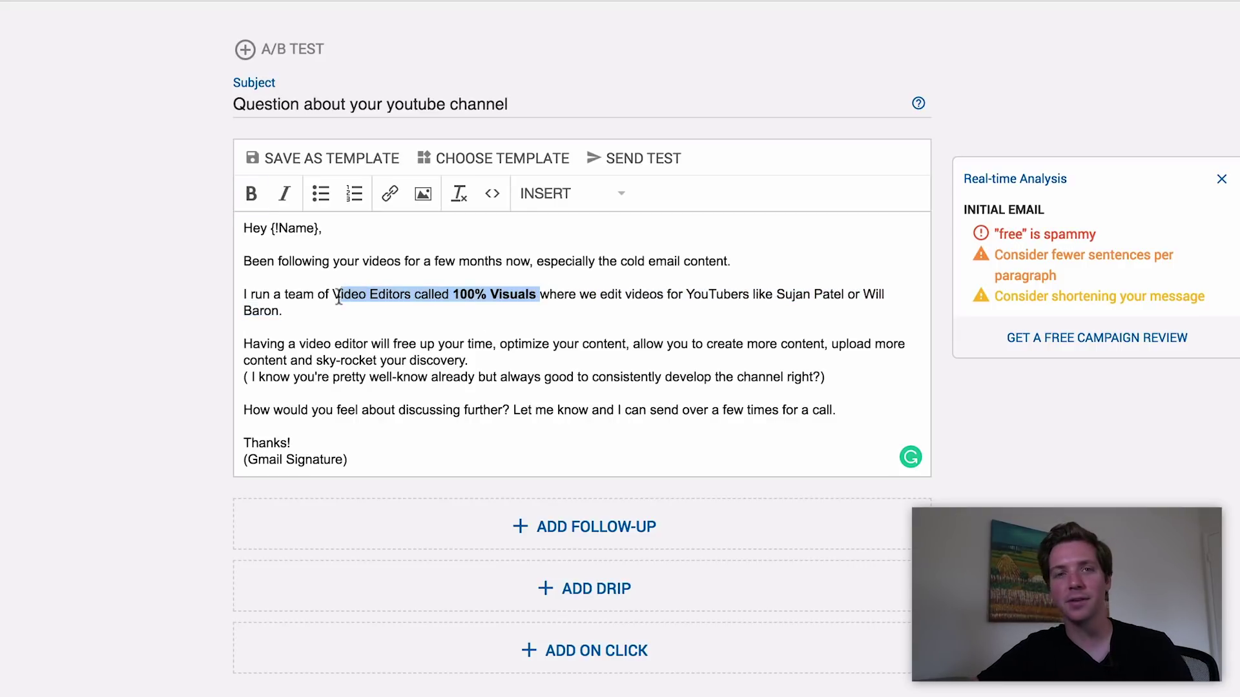
Rewrite the 100% Visuals sentence to start "I edit videos for YouTubers like" and end "and other channels that get millions of views."
left_click_drag(340, 294, 244, 295)
type("I")
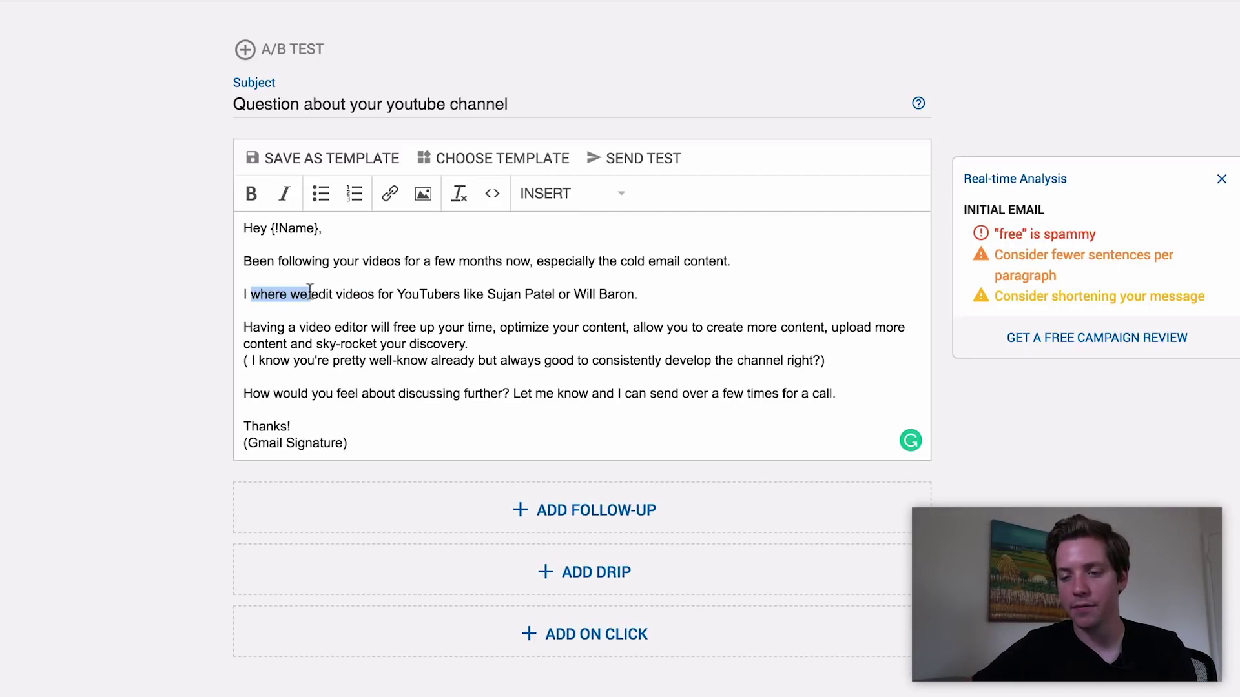
key("BackSpace")
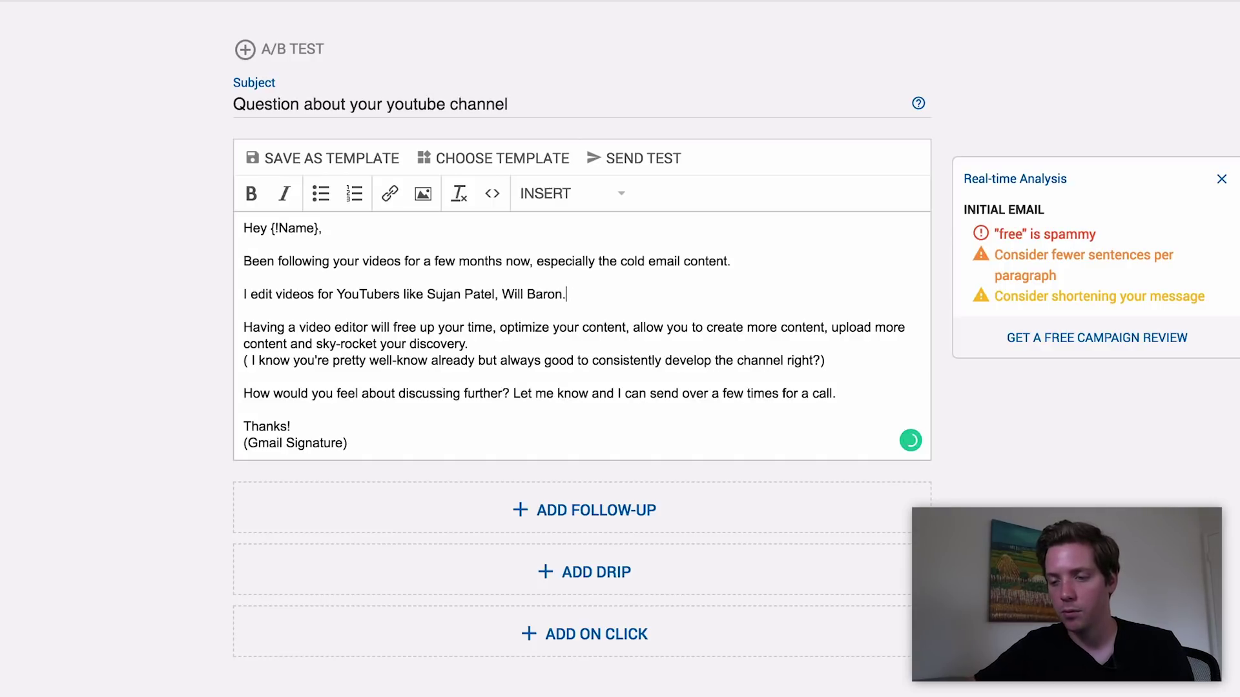
type(", and other channels")
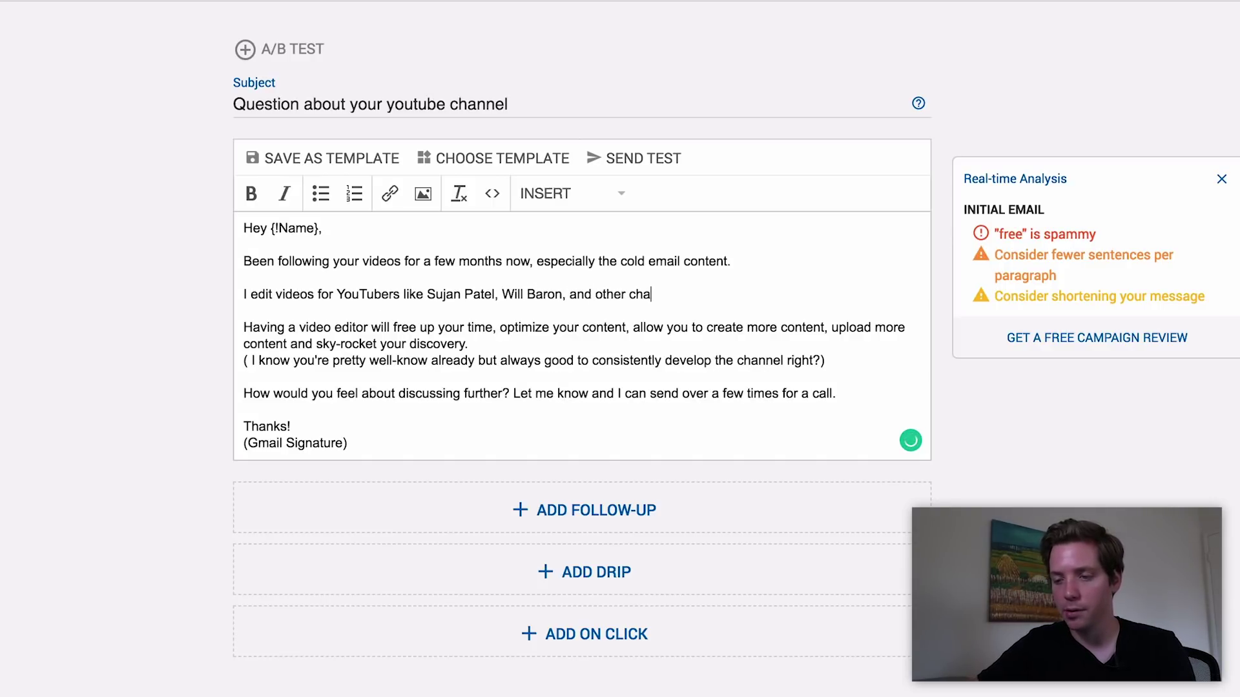
type(" that get millions of views.")
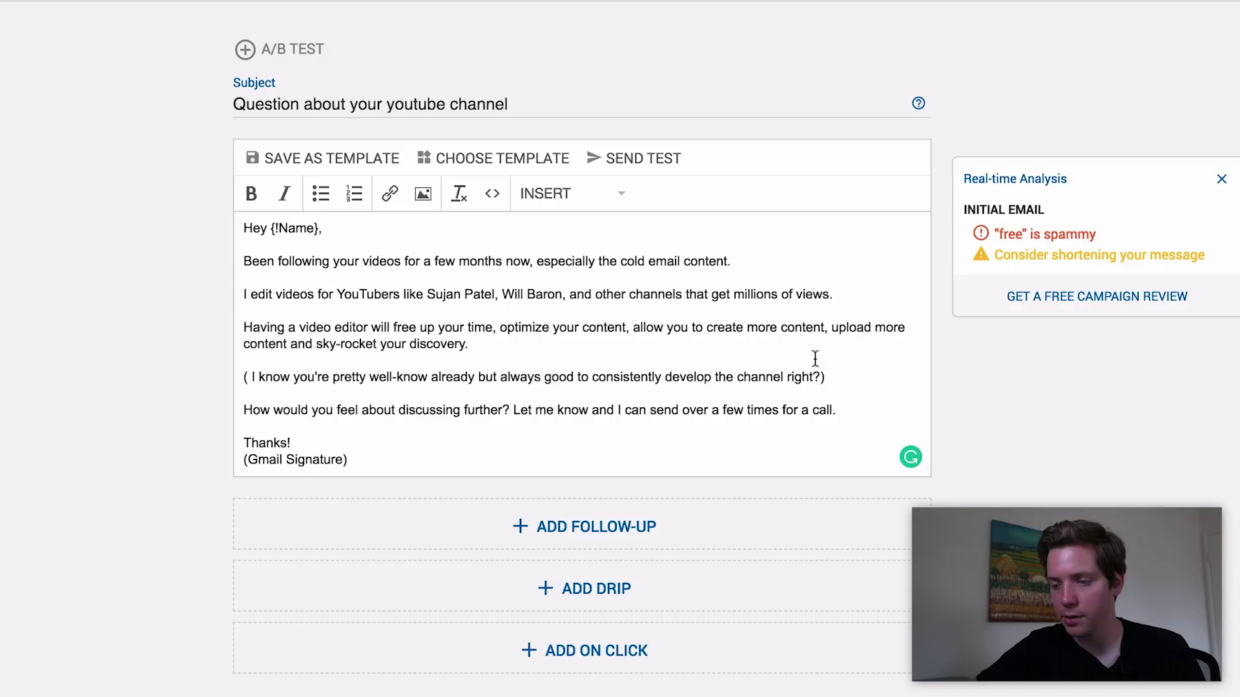
Delete the parenthetical remark about being well-known and the "Having a video editor" paragraph, closing up the empty lines
left_click_drag(837, 371, 204, 358)
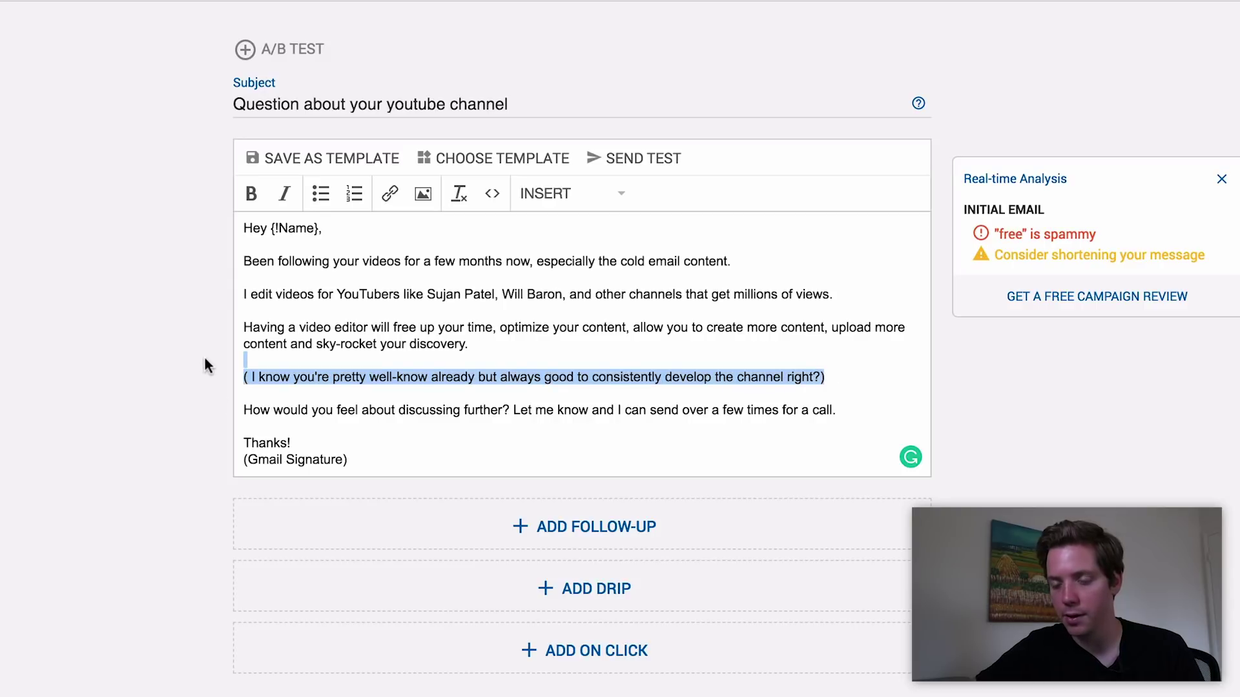
key("BackSpace")
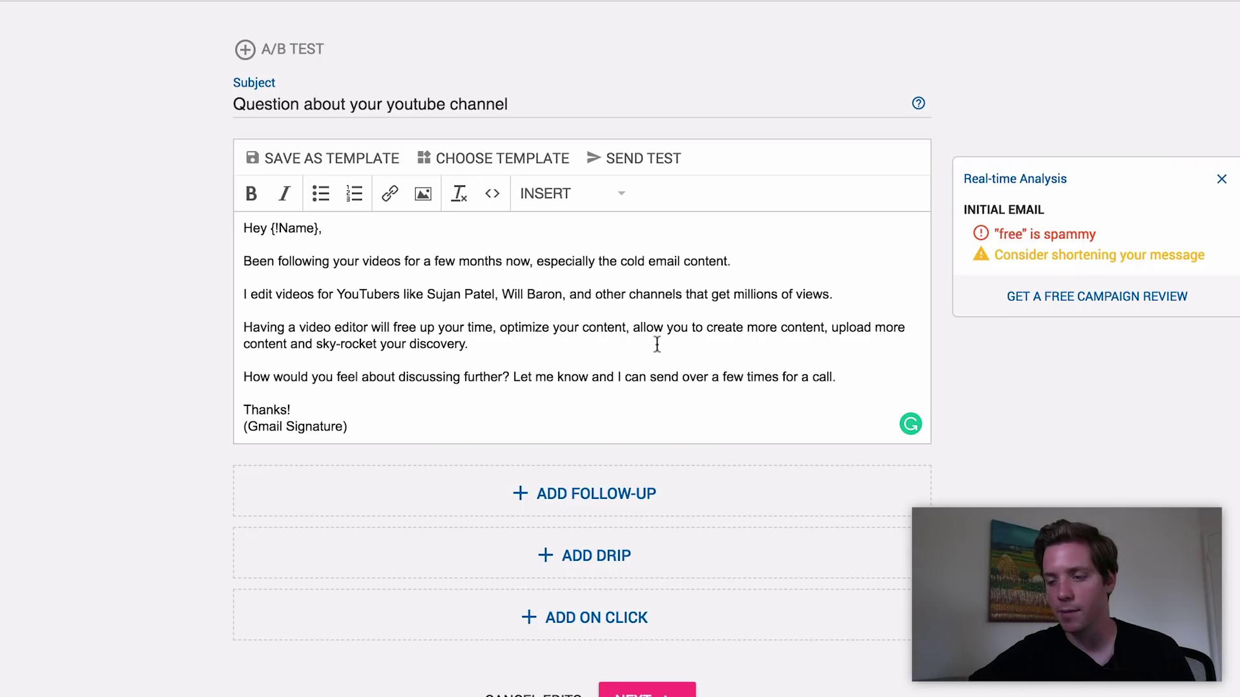
left_click_drag(468, 344, 179, 328)
key("BackSpace")
key("BackSpace")
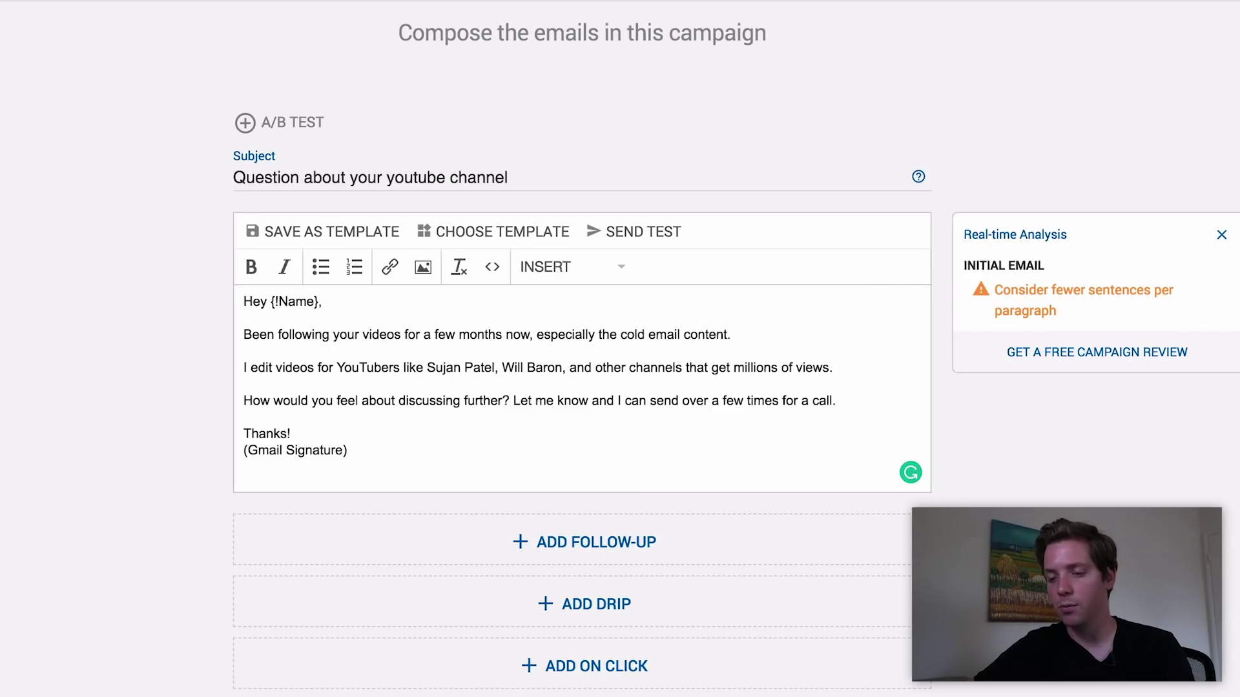
Add "A 4-minute business video like you post can be done for about $60." after the sentence about millions of views
type("A 4 minute bu")
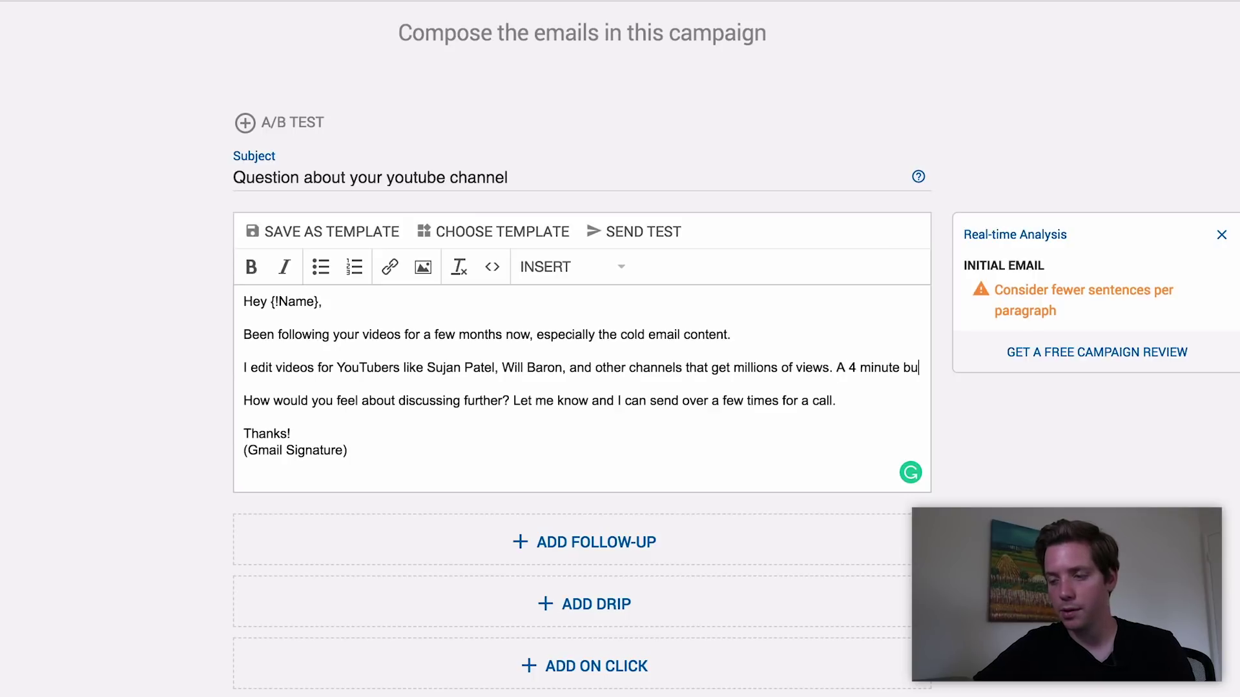
type("siness video like you p")
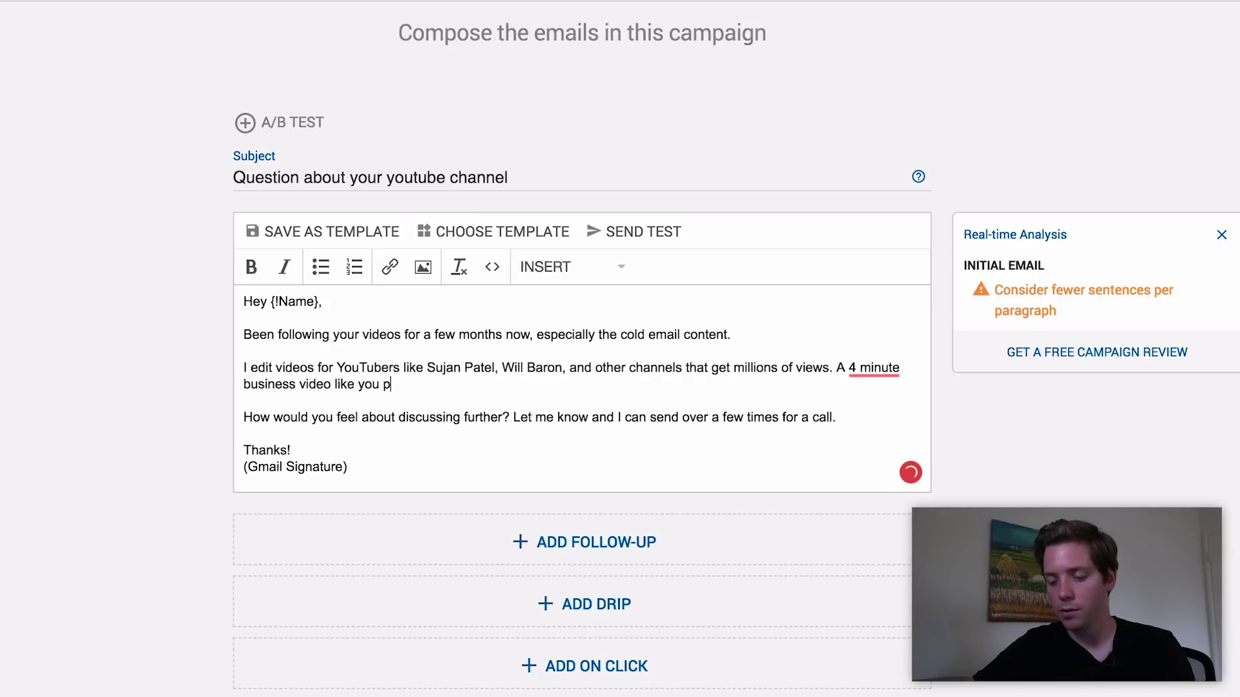
type("ost can be done for ")
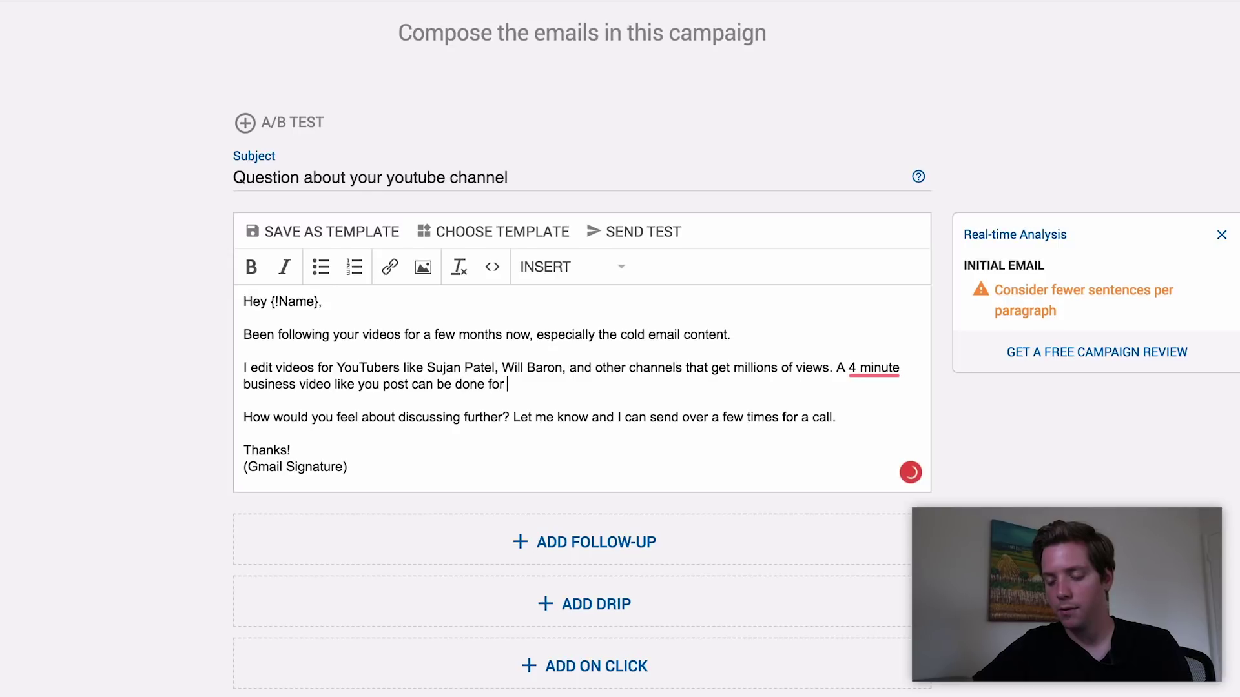
type("about $60.")
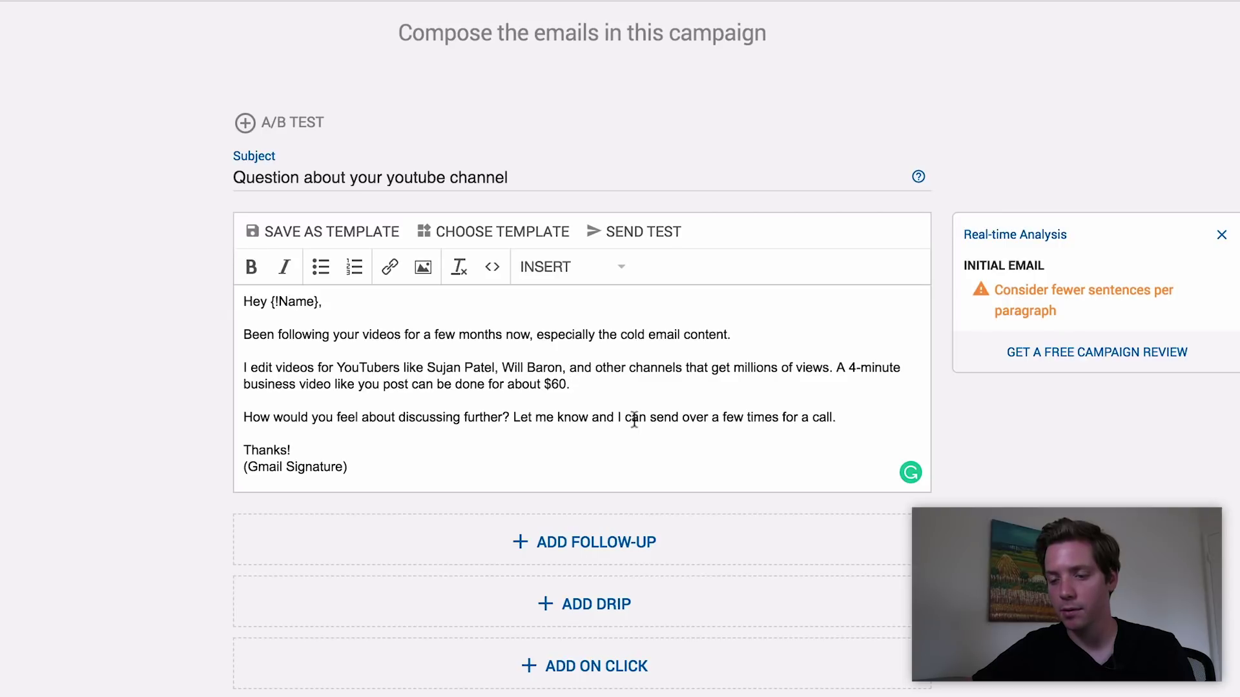
Replace the "How would you feel about discussing further?" line with "Want to do a trial?"
triple_click(252, 417)
type("Want")
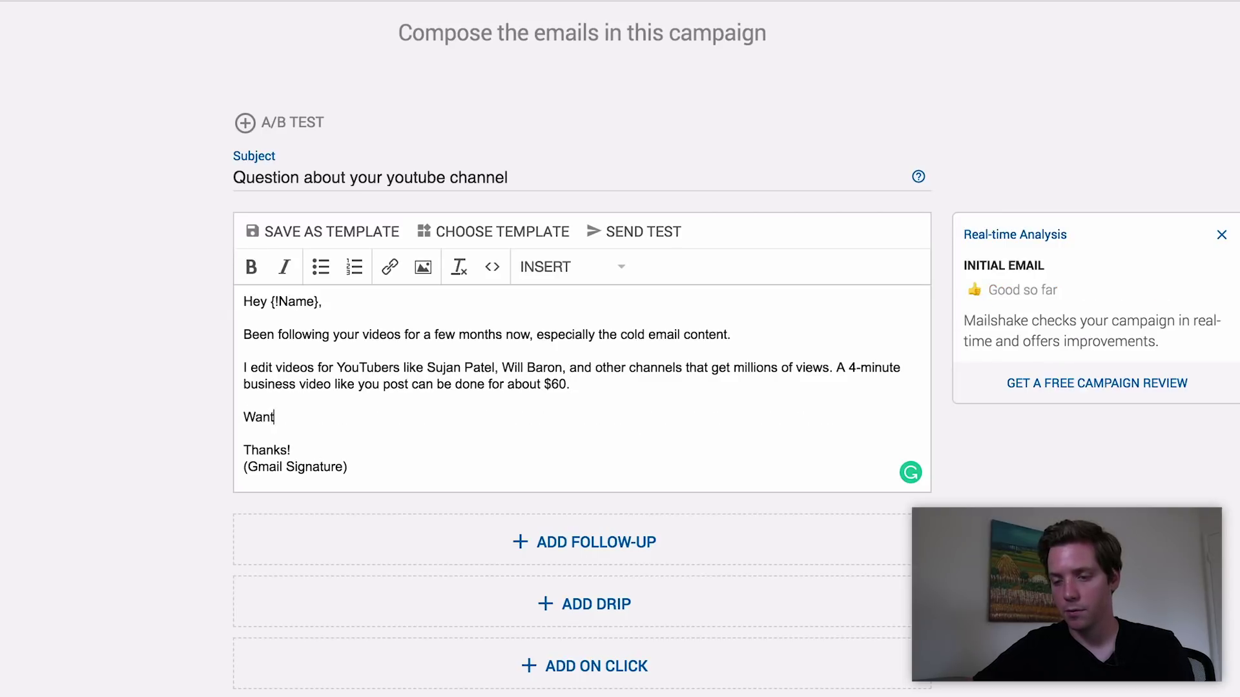
type(" to do a trial?")
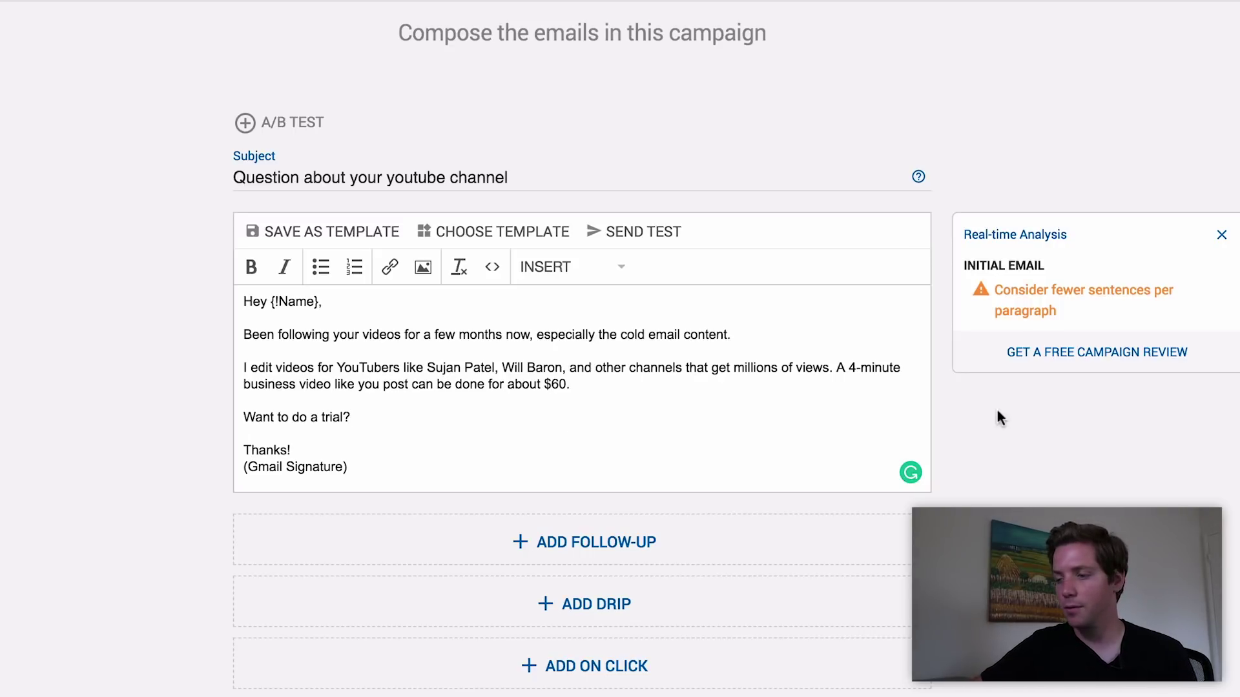
Remove the trial question and its empty line, and end the $60 paragraph with "Want to talk further?"
left_click(244, 368)
key("BackSpace")
key("BackSpace")
key("Return")
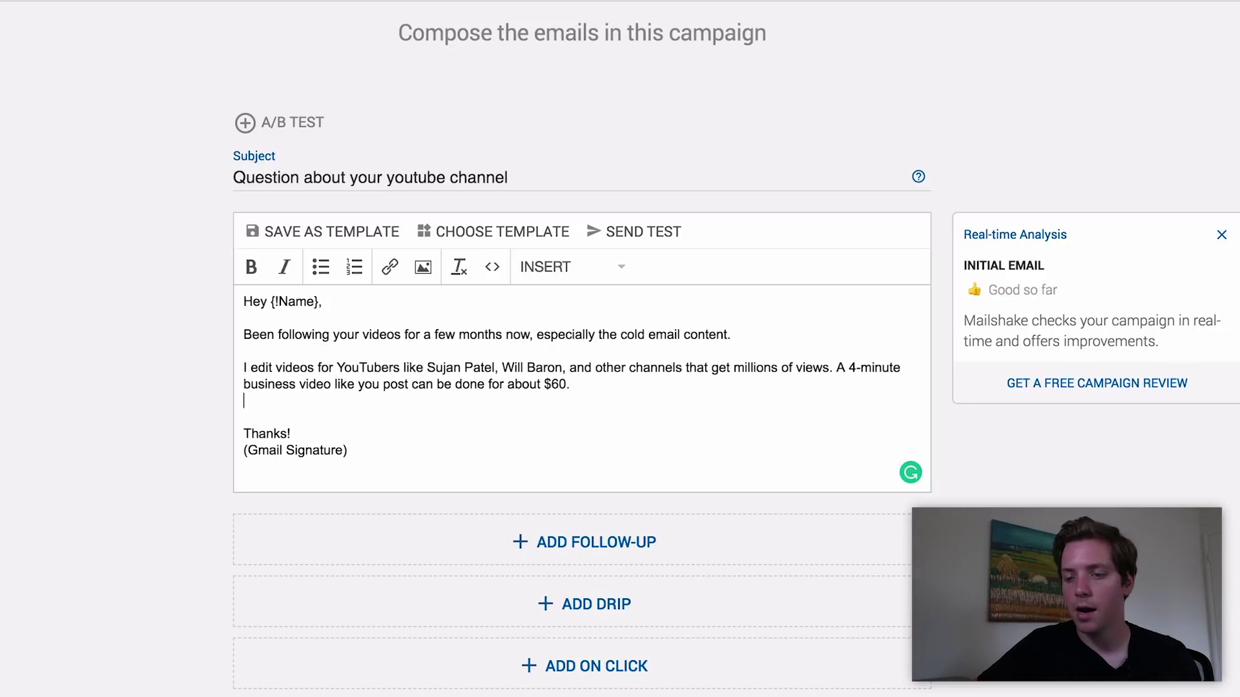
key("BackSpace")
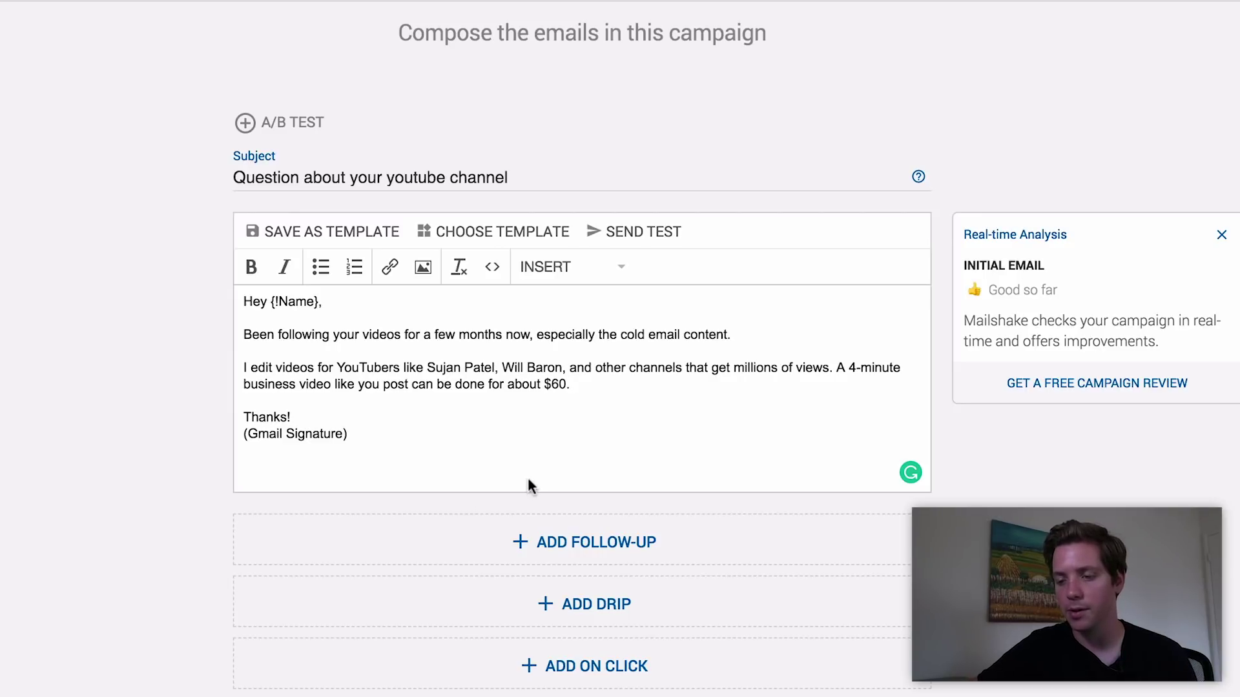
type("Want")
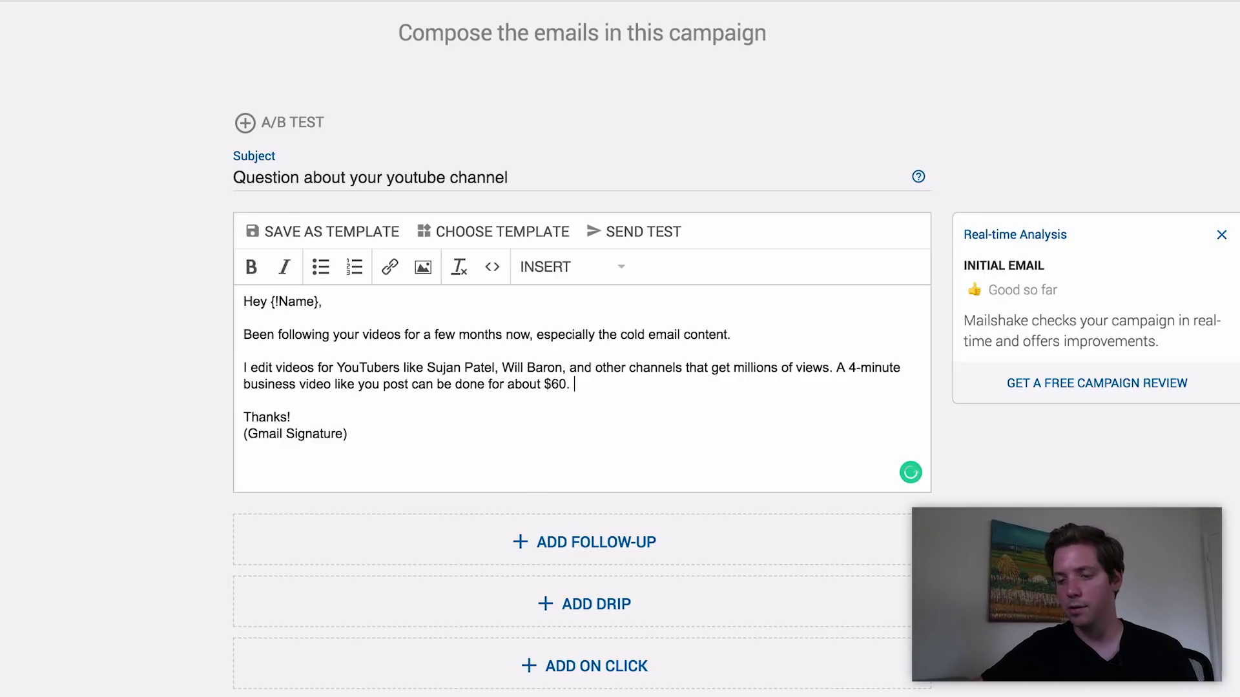
type(" to talk further?")
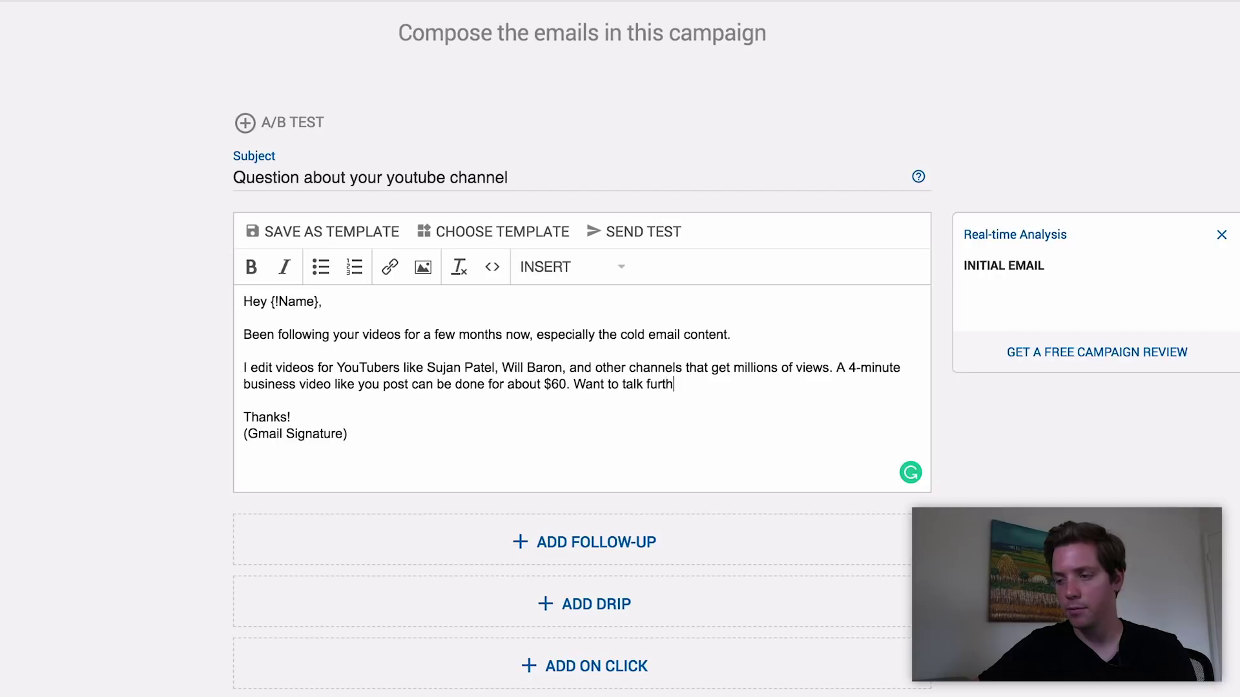